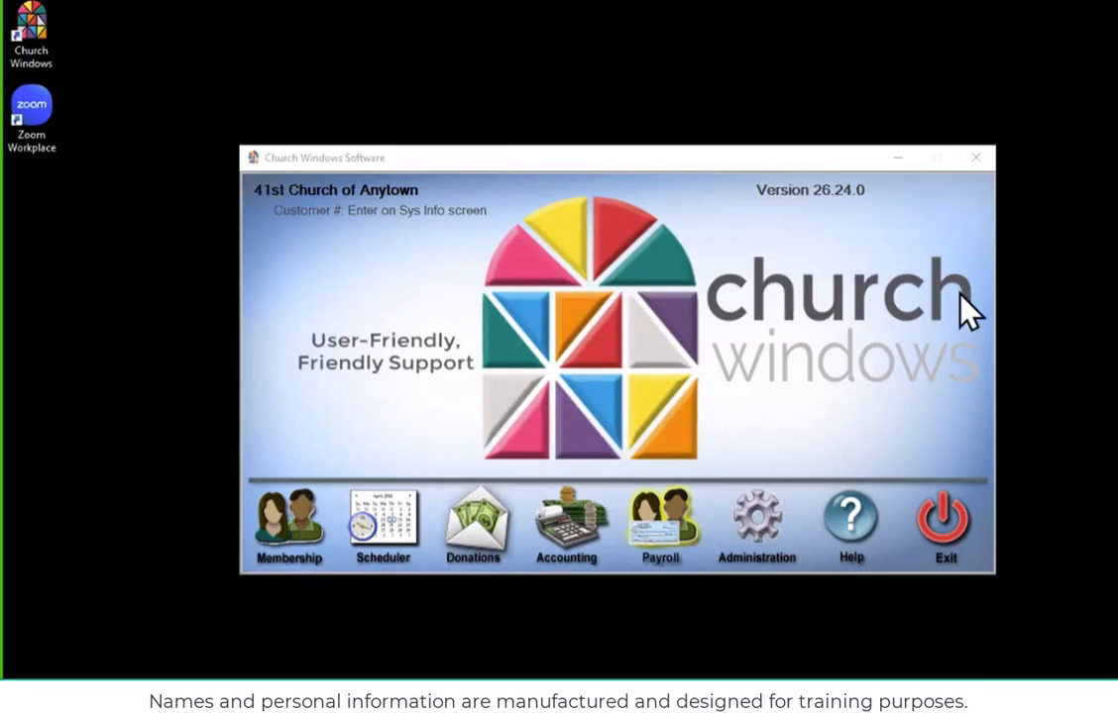
Open the Accounting module and preview the Balance Sheet report for February 2025
click(568, 533)
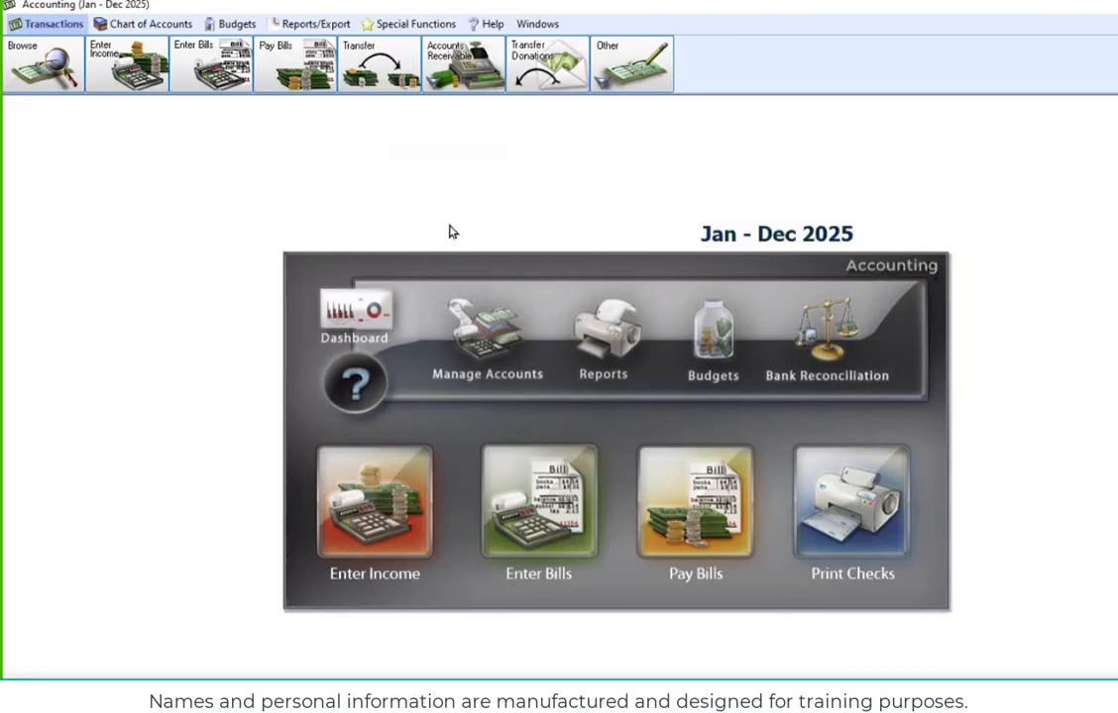
click(315, 25)
click(49, 75)
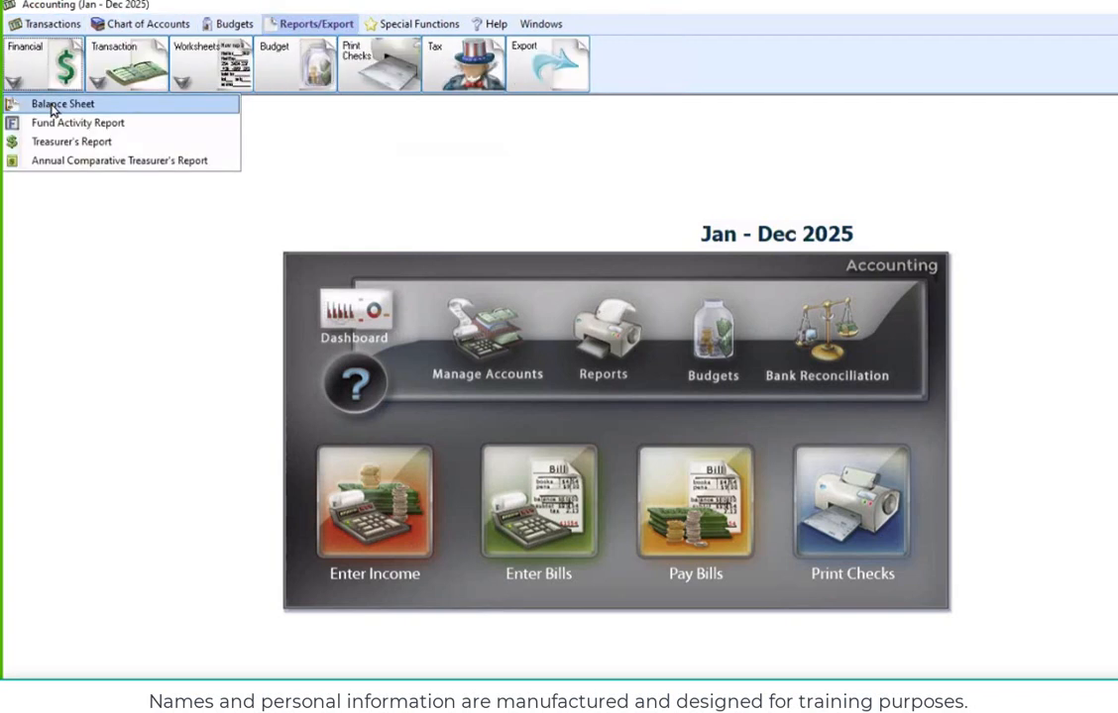
click(52, 106)
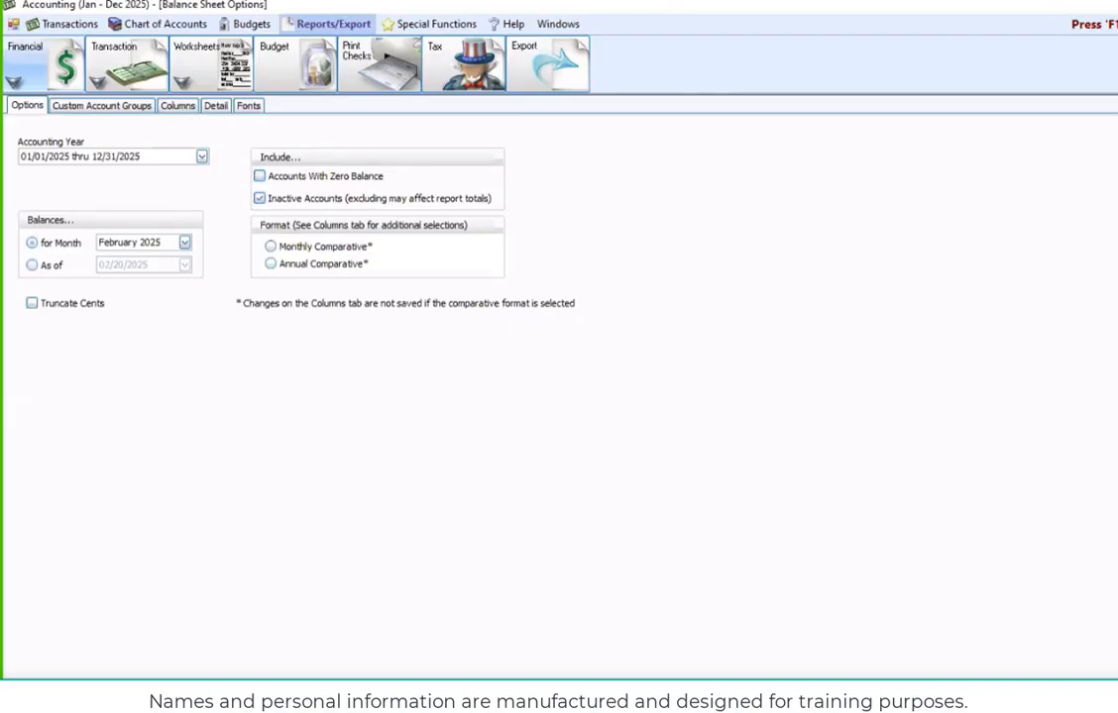
click(1049, 678)
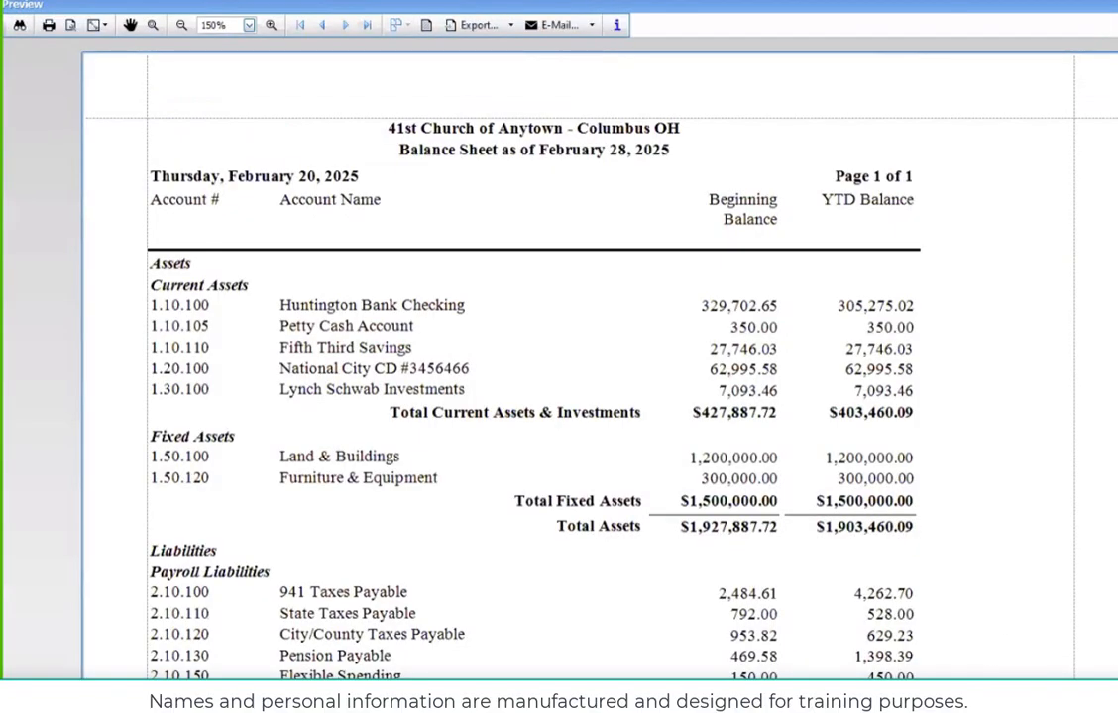
Circle the Payroll Liabilities section of the balance sheet and mark its 941, State and City/County Taxes Payable accounts
scroll(924, 586, down, 5)
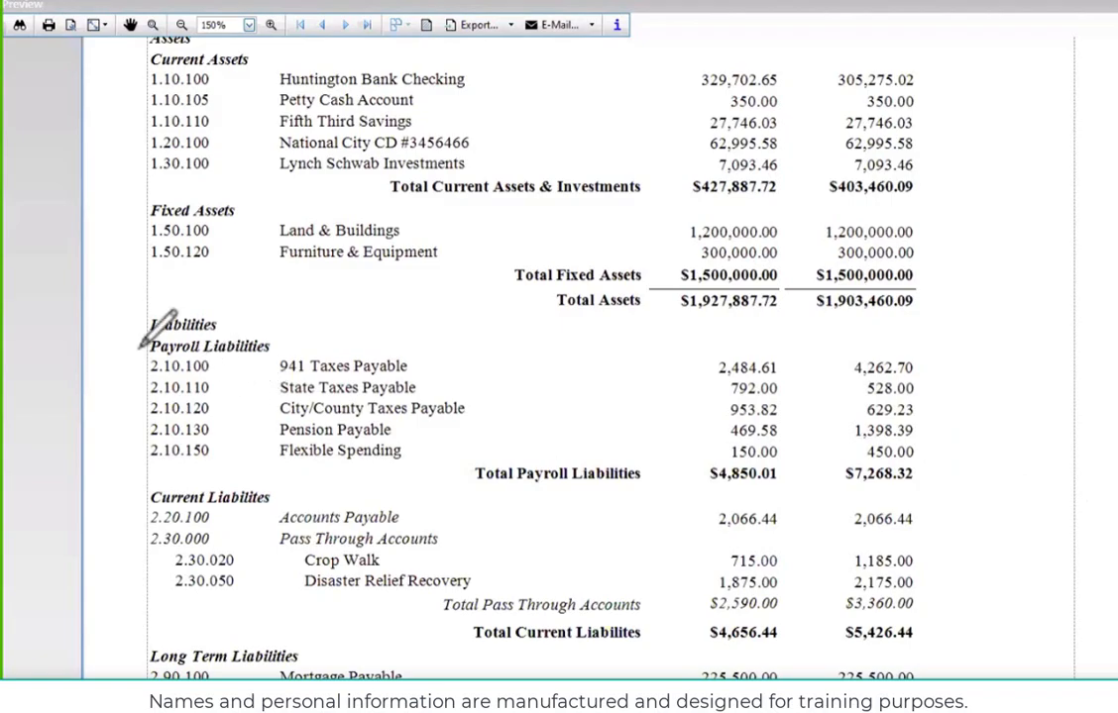
mouse_move(137, 339)
mouse_down()
mouse_move(842, 342)
mouse_move(843, 451)
mouse_move(835, 485)
mouse_move(516, 486)
mouse_move(225, 467)
mouse_move(120, 362)
mouse_move(139, 339)
mouse_up()
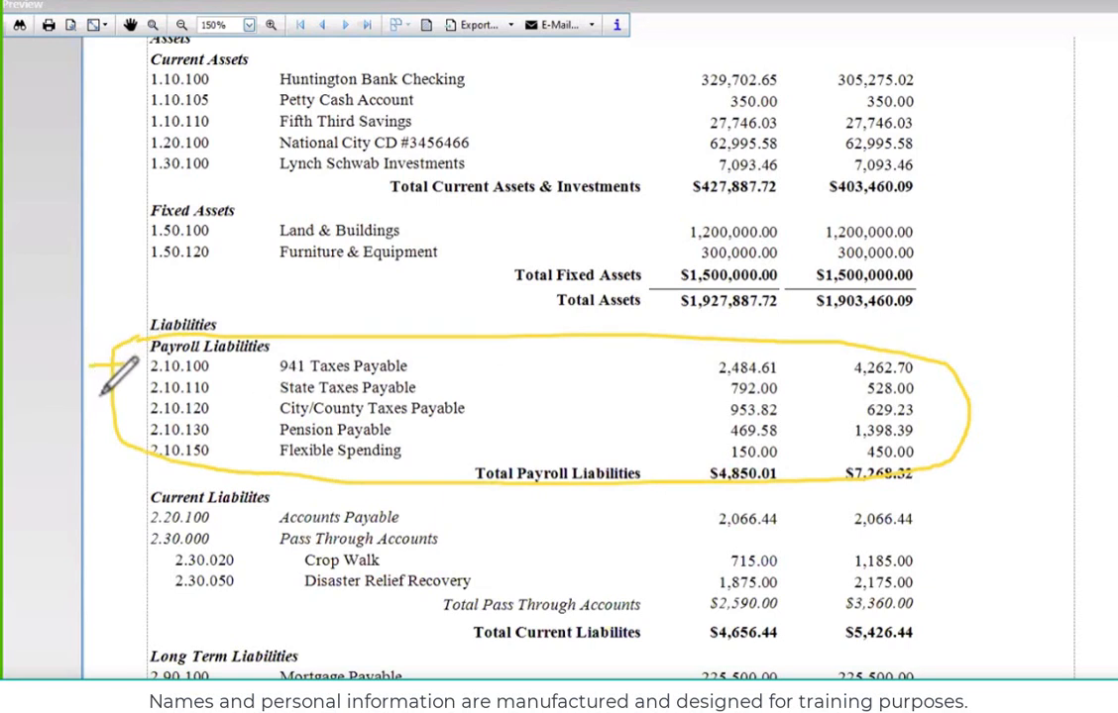
drag(87, 387, 134, 388)
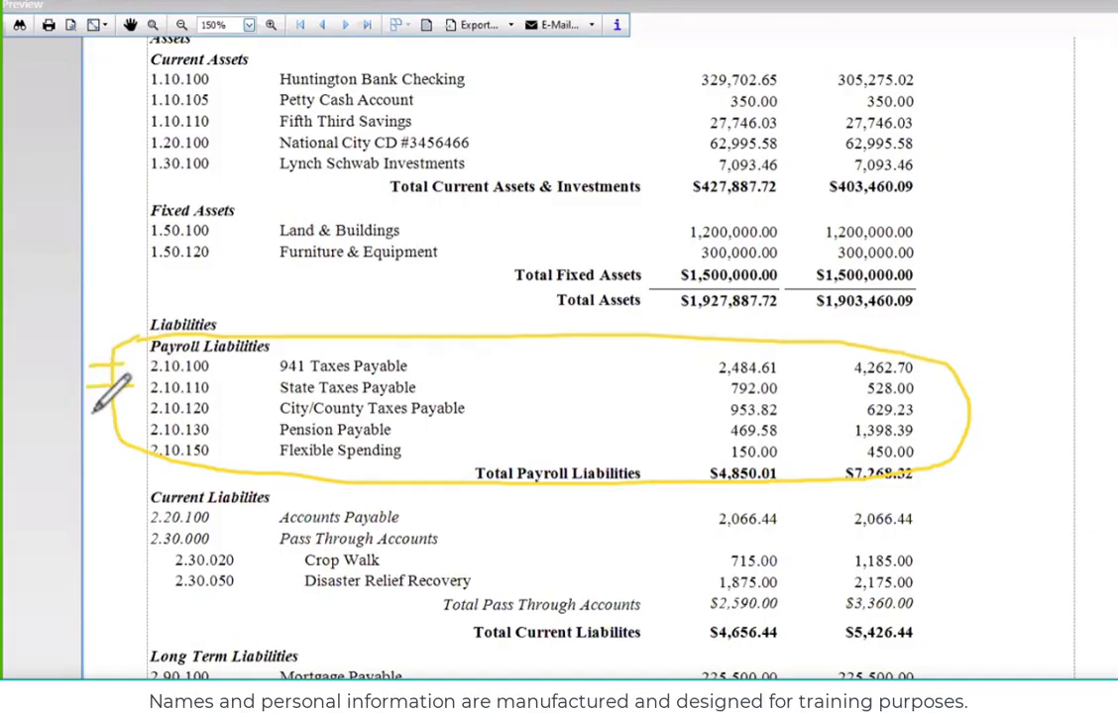
drag(92, 407, 123, 407)
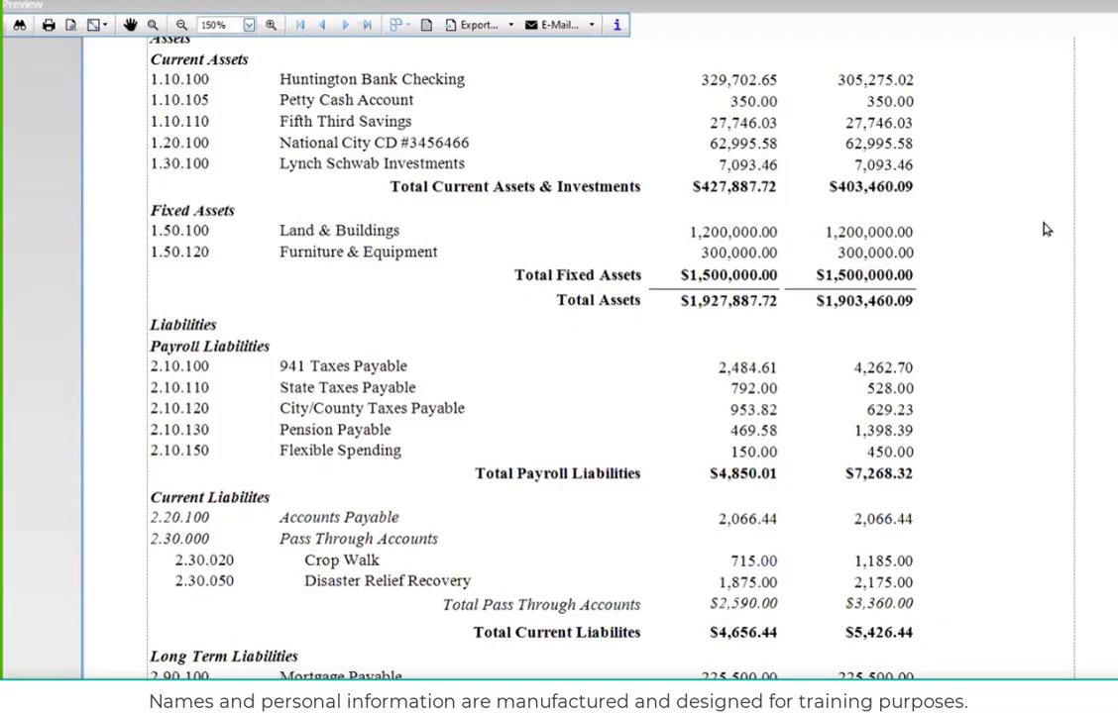
Review the balance sheet from the liabilities back up to its heading, and close the report and its options
scroll(1050, 283, up, 2)
scroll(1063, 365, down, 2)
scroll(734, 396, up, 2)
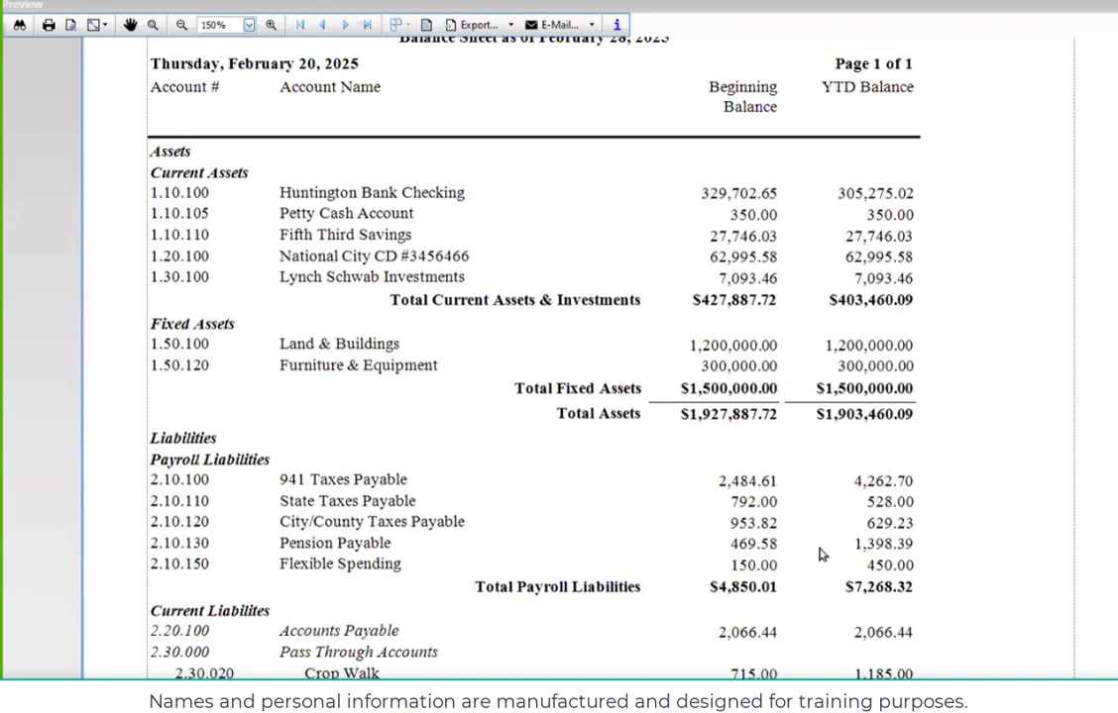
scroll(881, 540, up, 3)
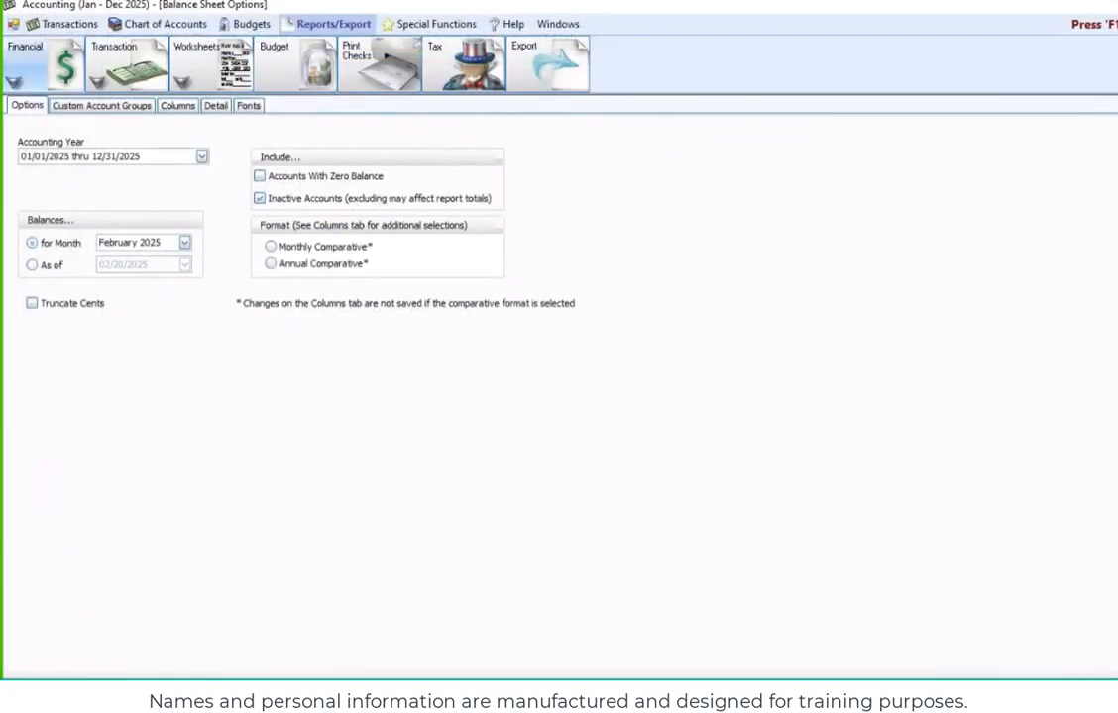
key(Escape)
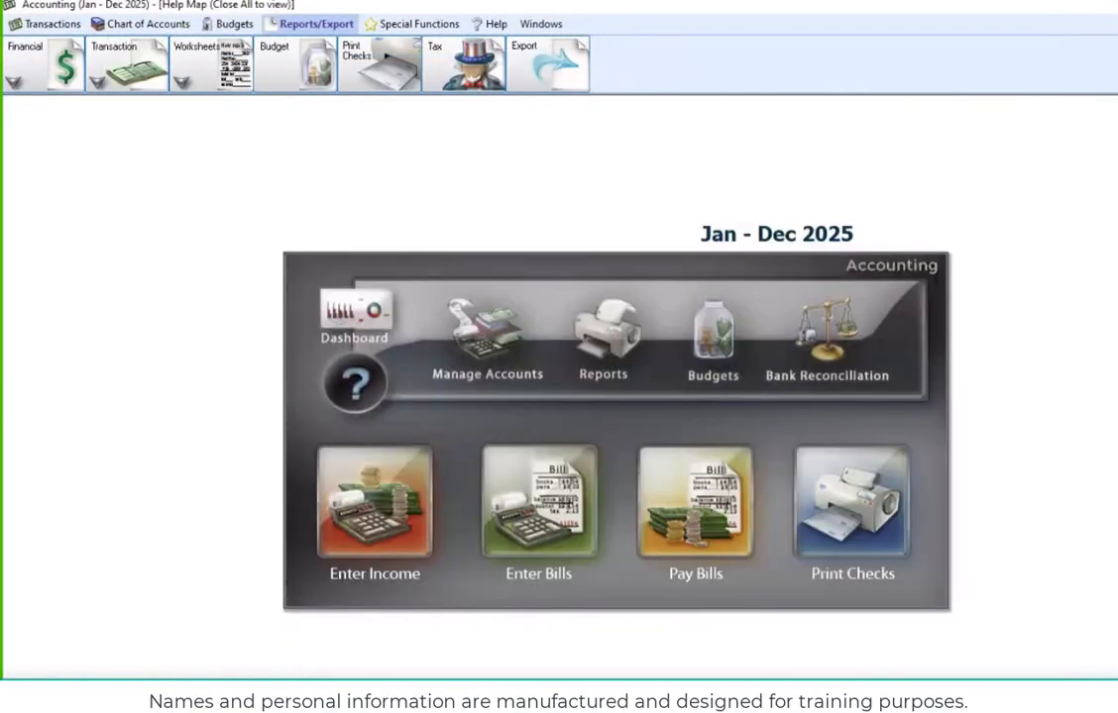
Return to the main Church Windows window, open the Payroll module and display the Employees/Contractors records
click(604, 711)
click(557, 634)
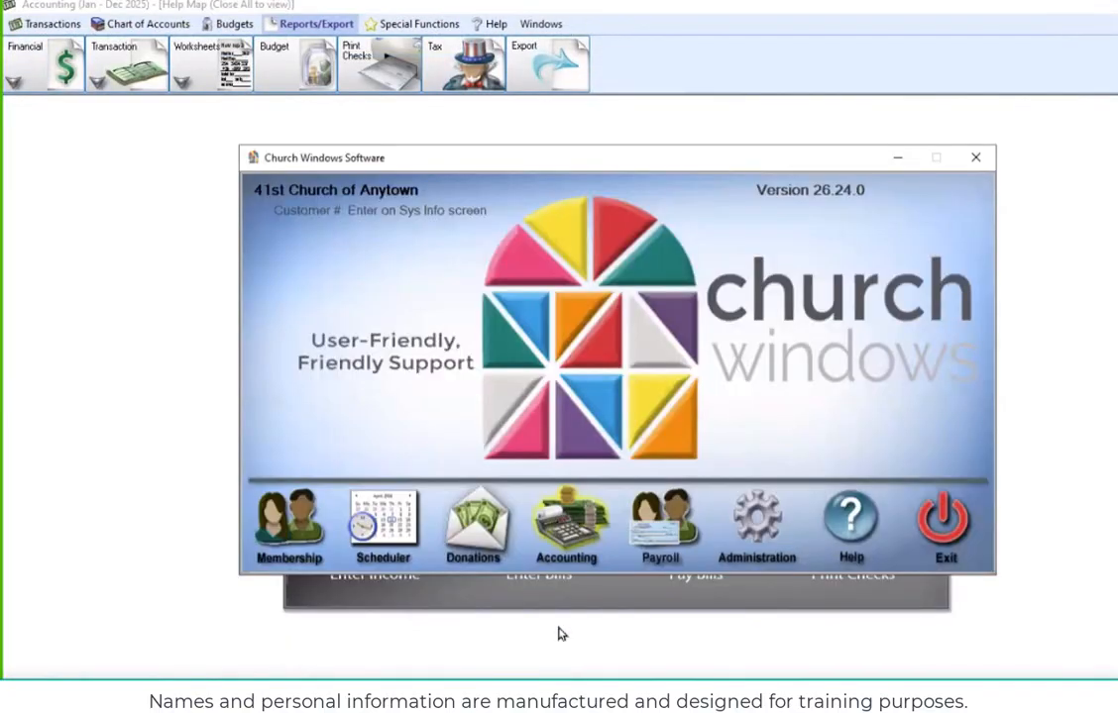
click(646, 536)
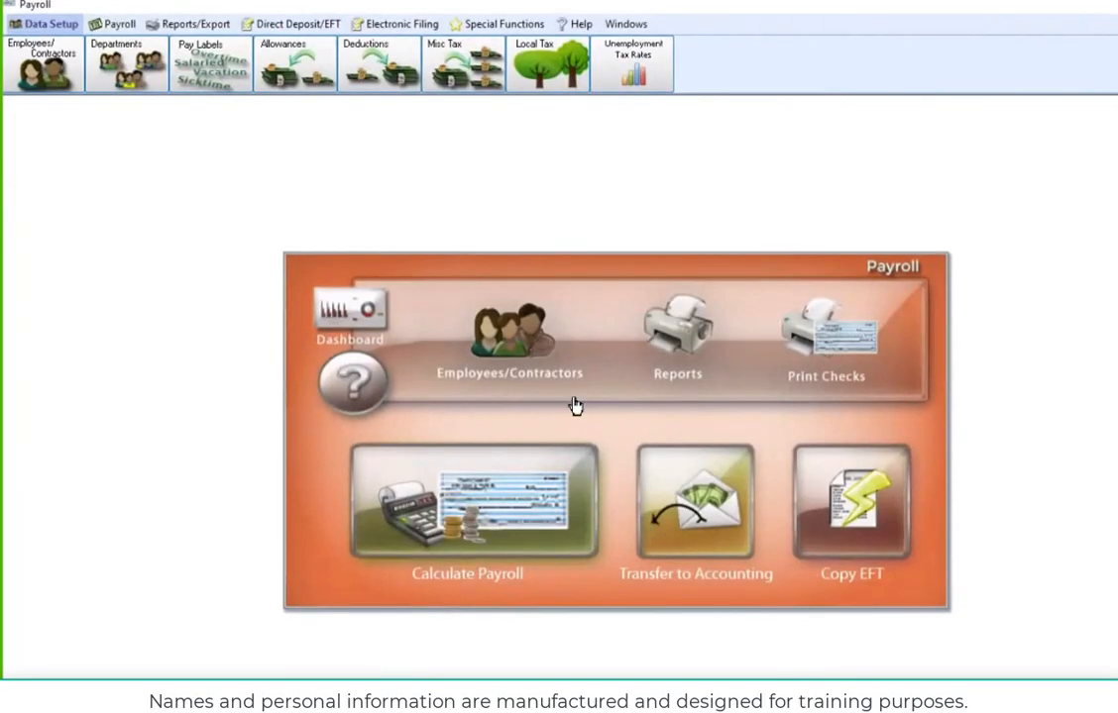
click(530, 354)
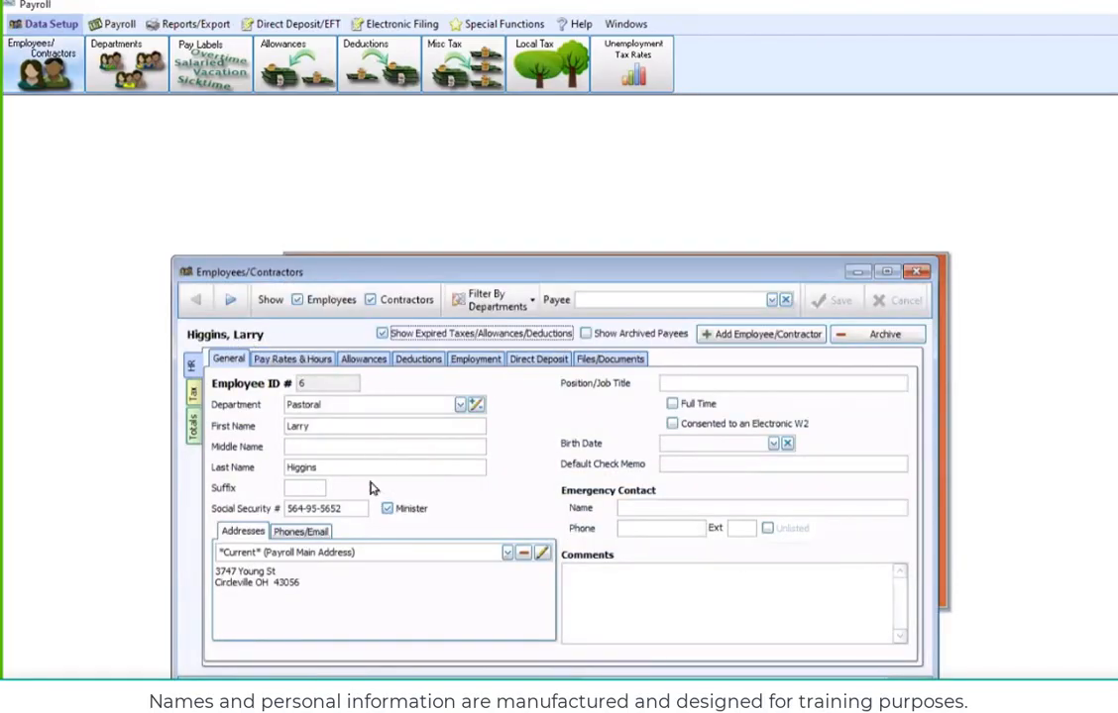
Check the Federal Liability Account in the federal tax settings, moving from the first employee through the following employee records
click(190, 417)
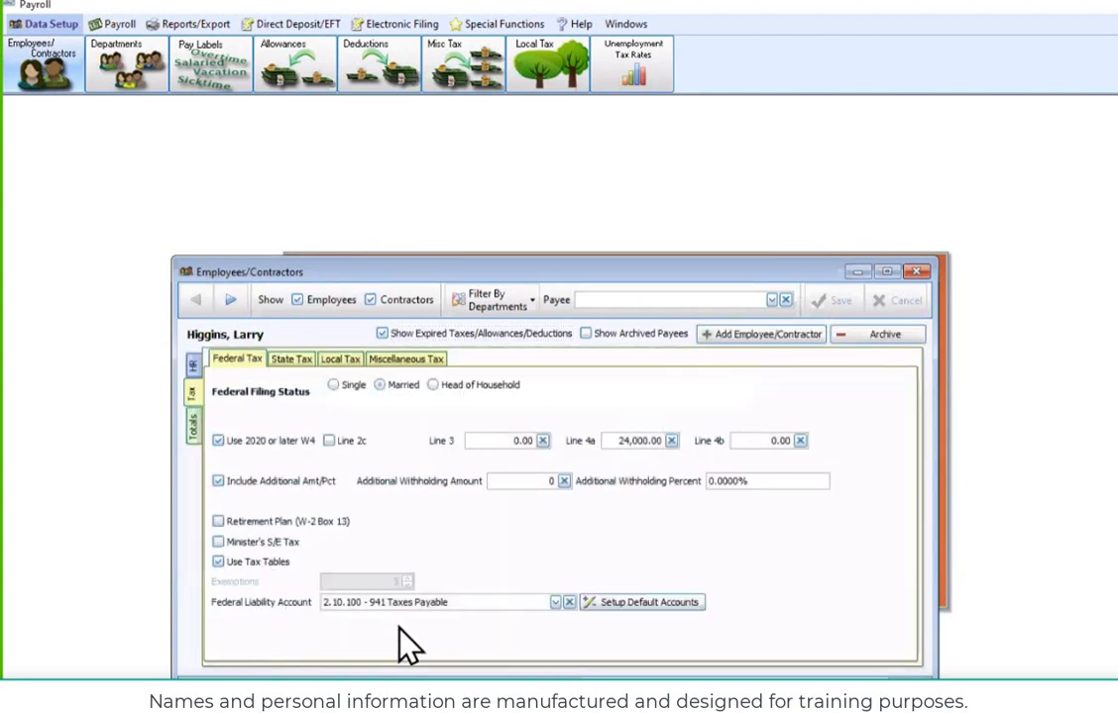
click(218, 561)
click(230, 299)
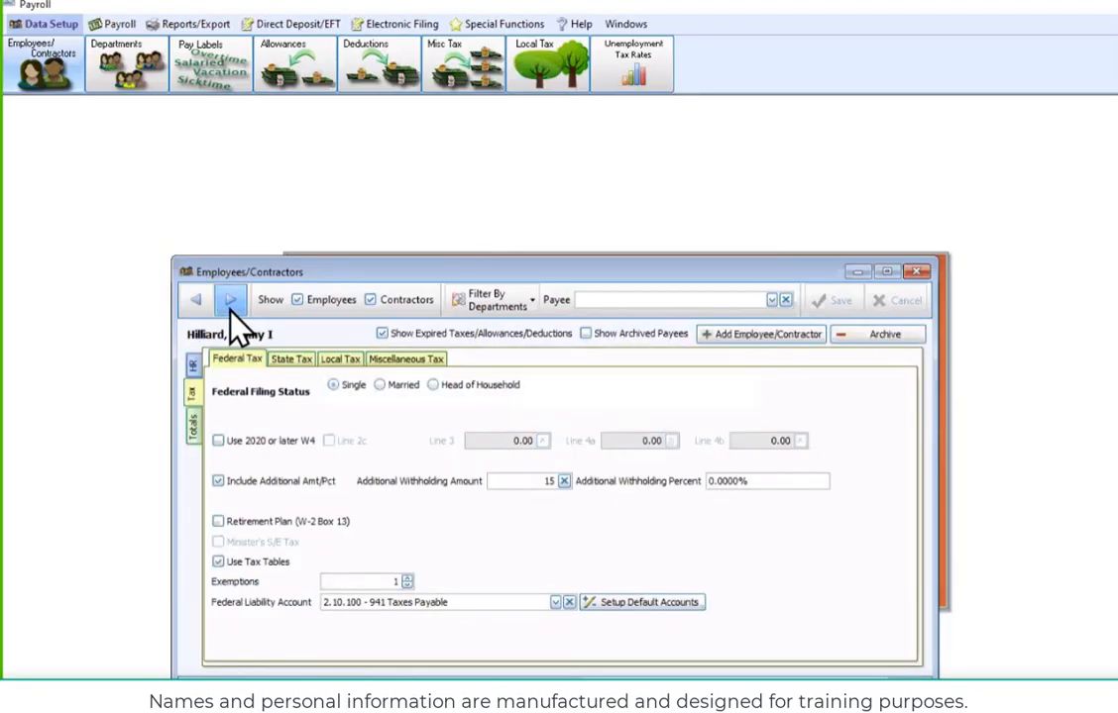
click(230, 302)
click(230, 303)
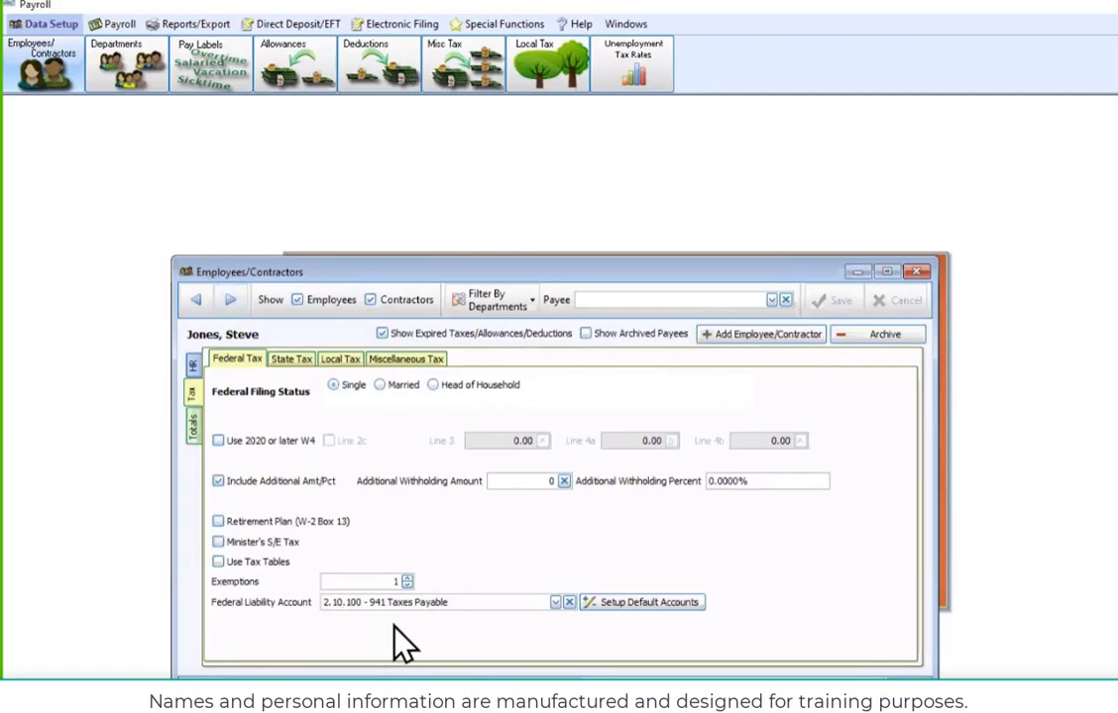
Check the liability accounts assigned to this employee's state and local taxes, revisit the federal tax settings, and close the employee records
click(293, 362)
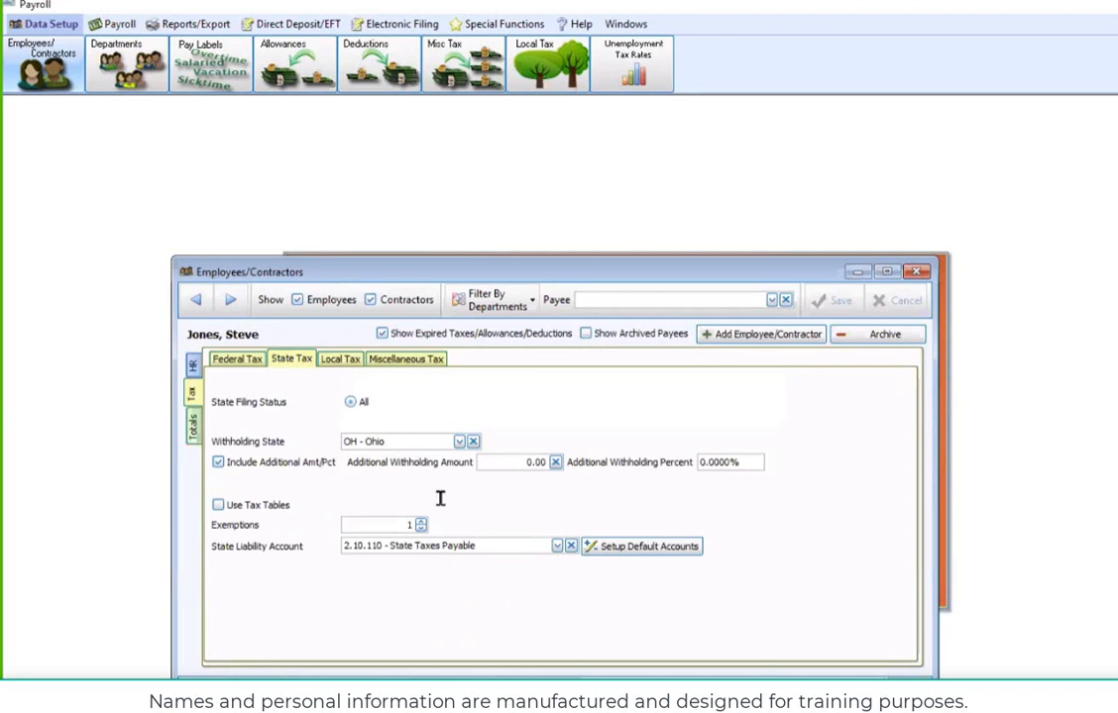
click(343, 363)
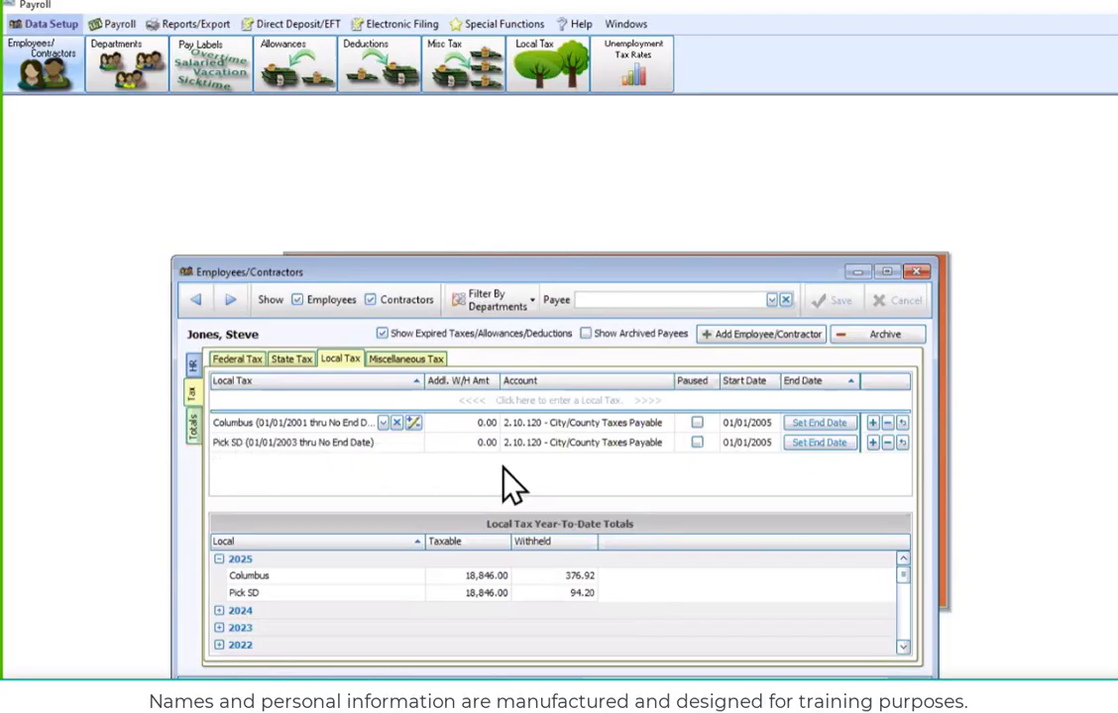
click(602, 443)
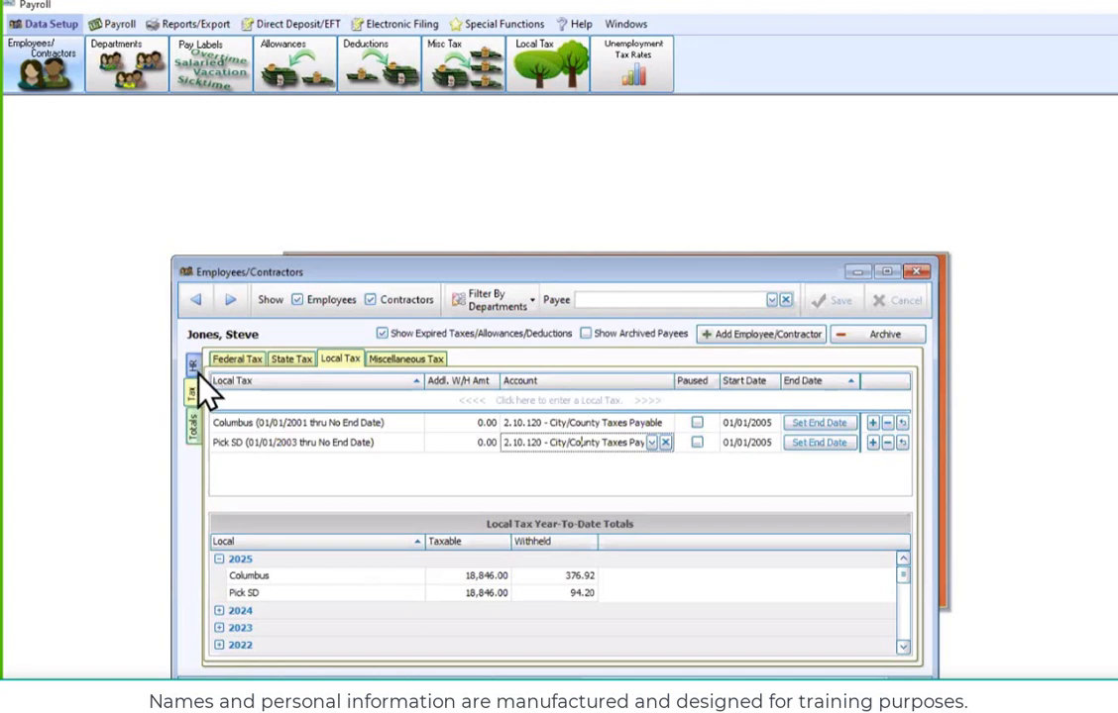
click(257, 363)
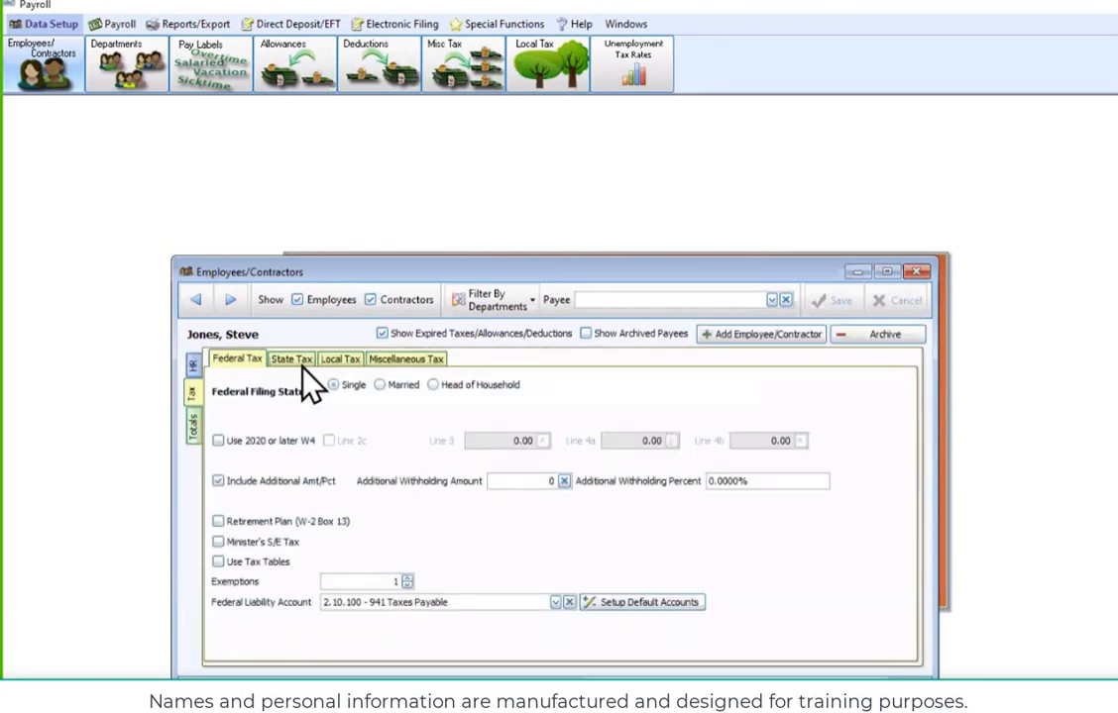
click(918, 271)
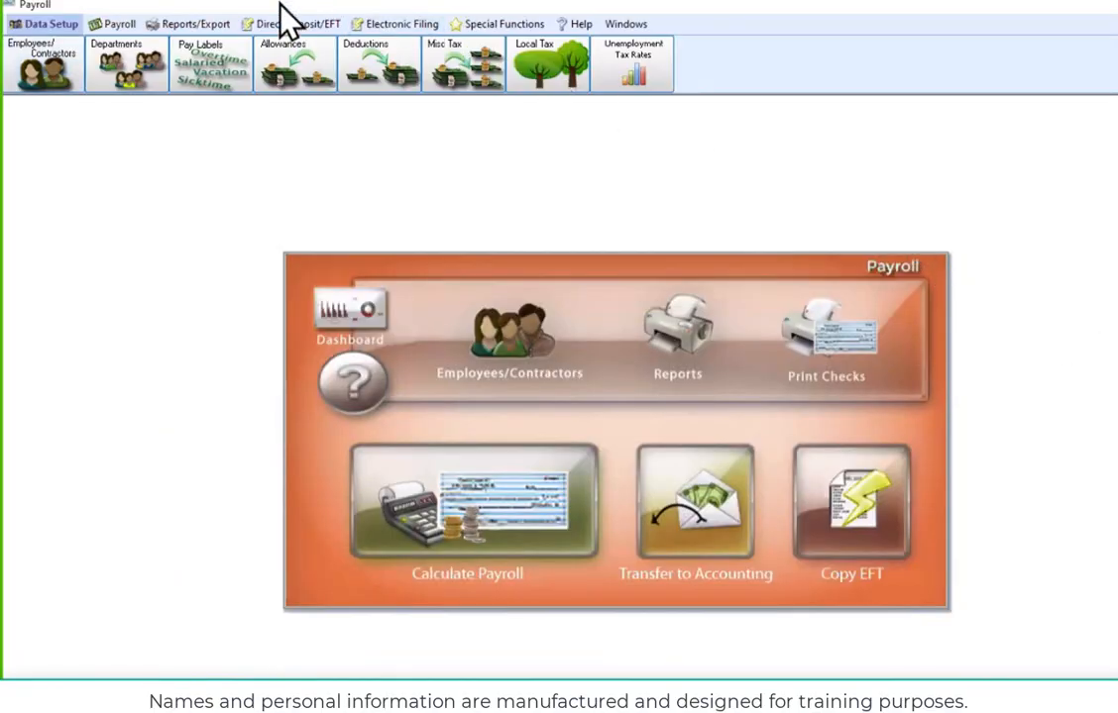
Generate the Accounting Transfer Audit Report for the 01/15/2025 transfer date
click(196, 25)
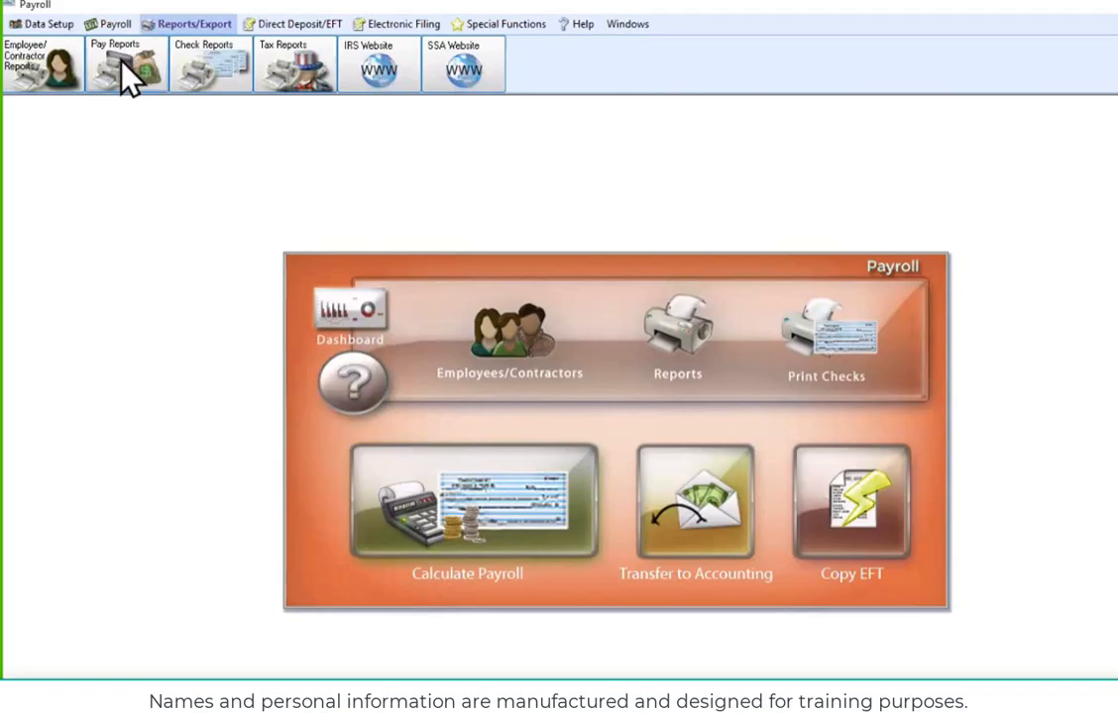
click(137, 73)
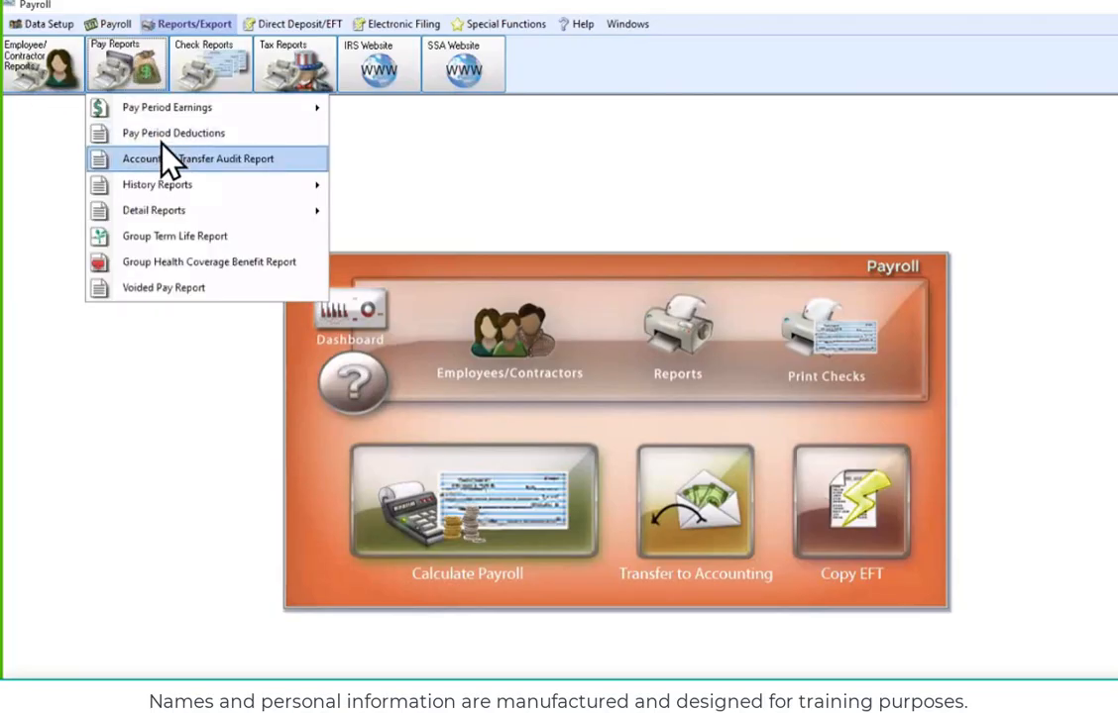
click(181, 161)
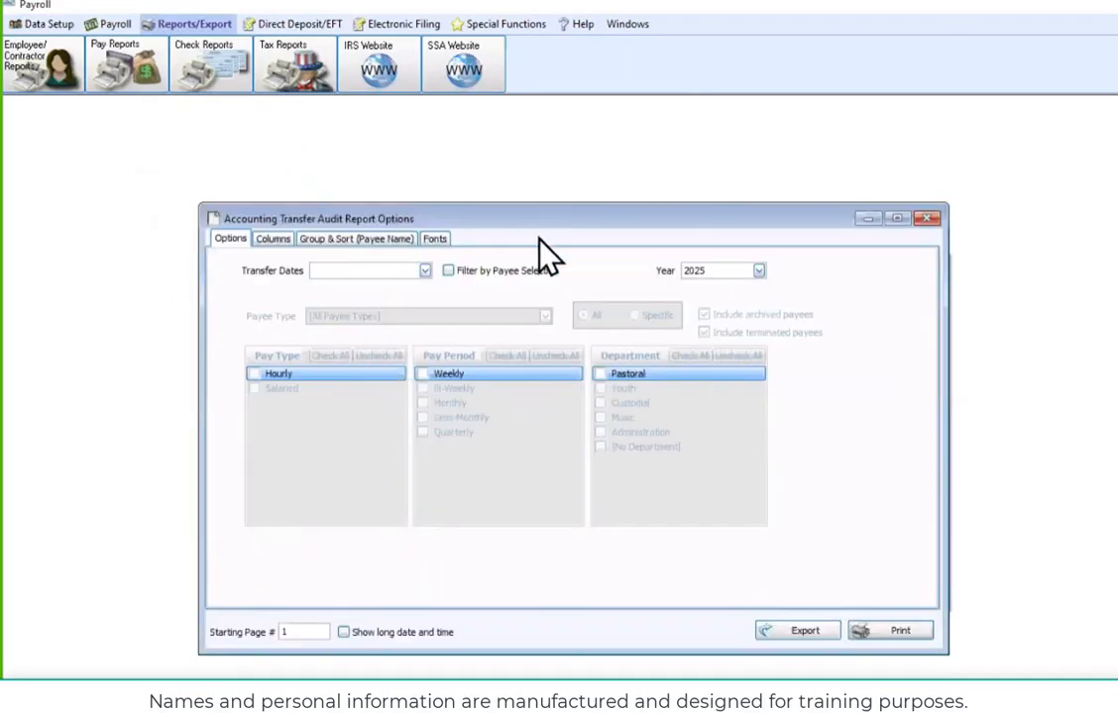
click(424, 274)
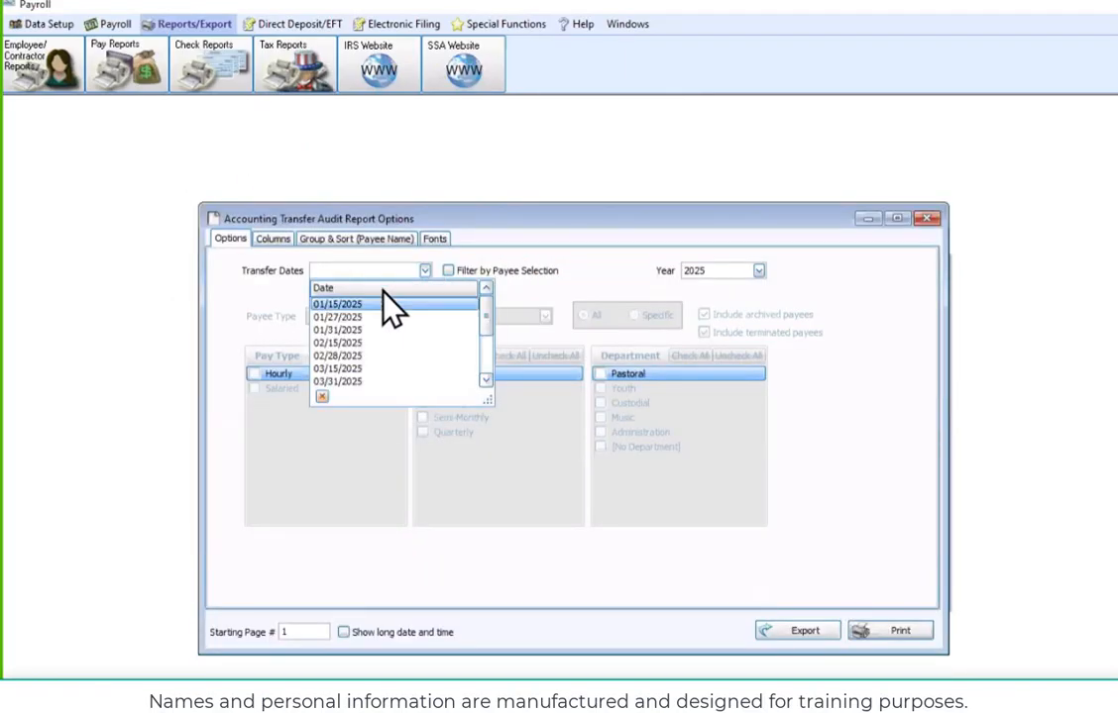
click(352, 307)
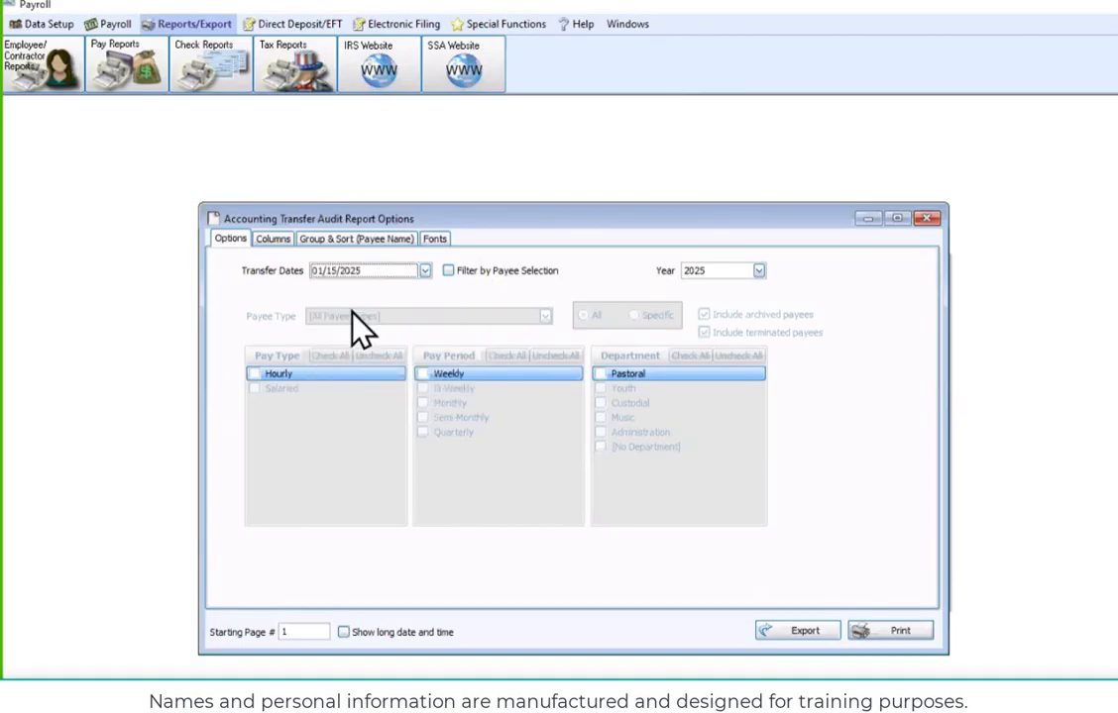
click(909, 634)
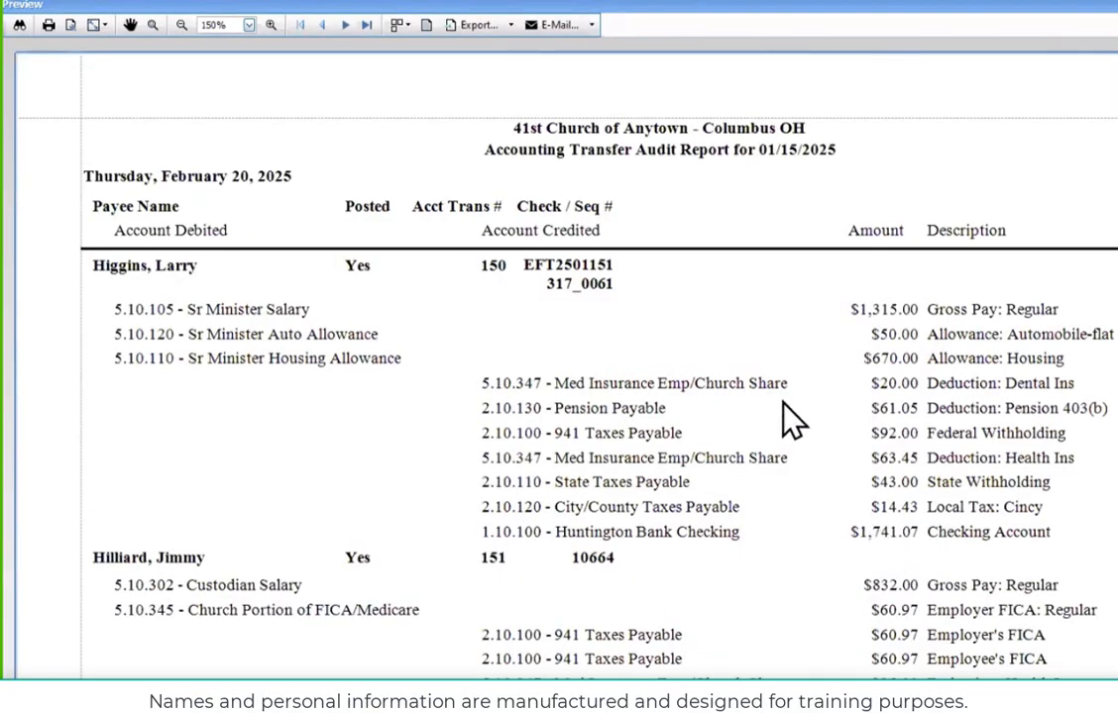
Look through the accounts debited and credited for each payee in the audit report, returning to the first payee
scroll(559, 362, down, 6)
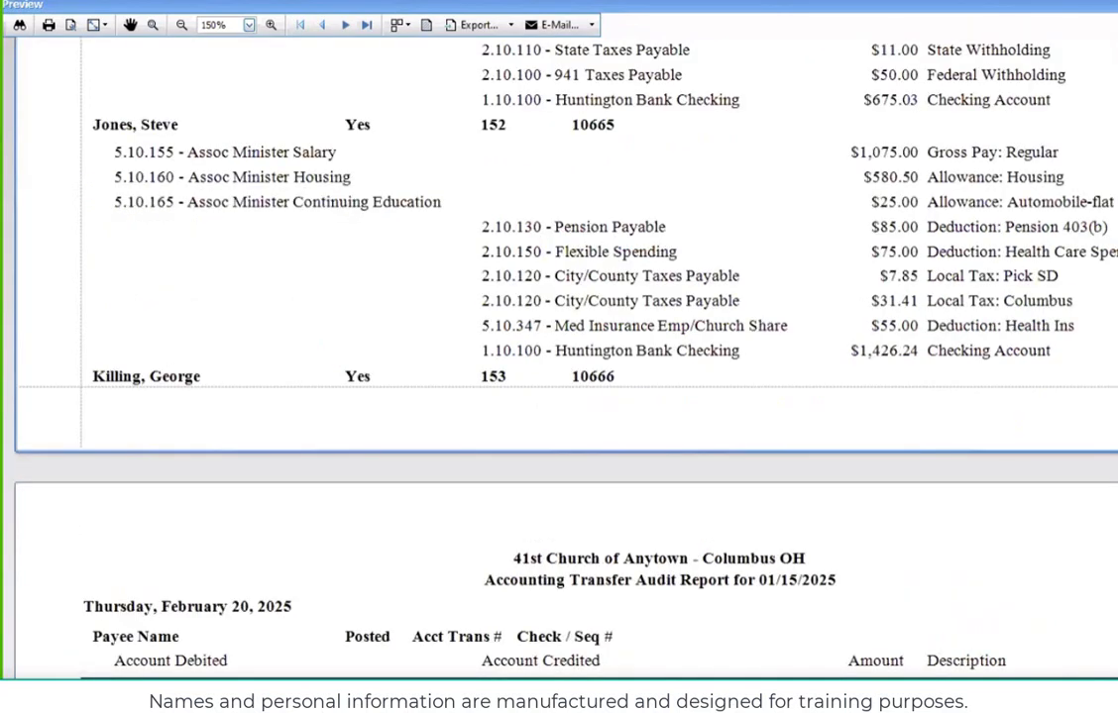
scroll(559, 362, up, 3)
scroll(558, 362, up, 3)
scroll(559, 362, down, 3)
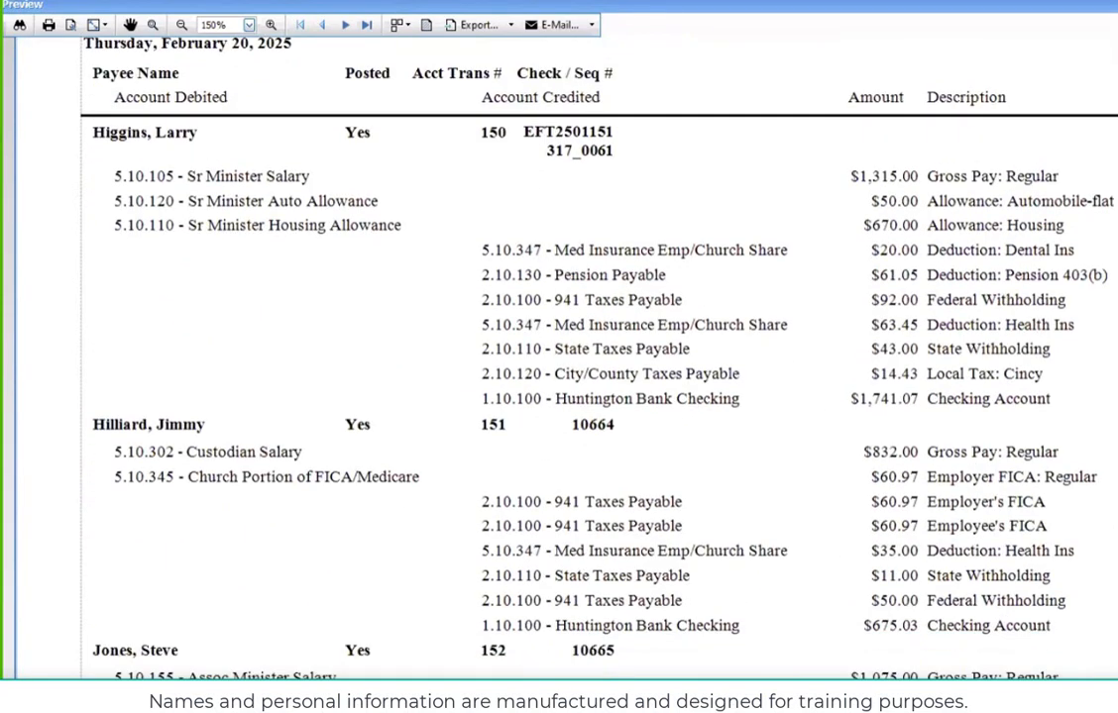
scroll(559, 362, up, 3)
scroll(558, 362, down, 1)
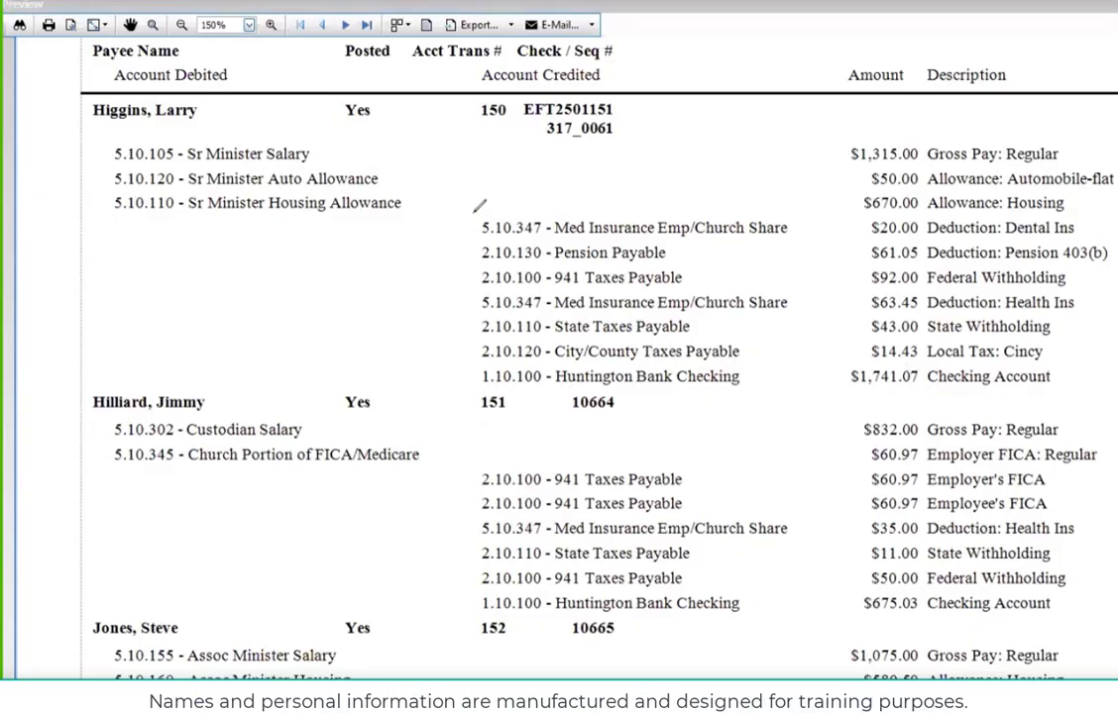
Circle the credited accounts of the first two payees and underline the first payee's 941 Taxes Payable line
mouse_move(451, 187)
mouse_down()
mouse_move(786, 208)
mouse_move(745, 396)
mouse_move(441, 396)
mouse_move(448, 206)
mouse_up()
mouse_move(466, 462)
mouse_down()
mouse_move(703, 428)
mouse_move(821, 649)
mouse_move(595, 680)
mouse_move(458, 482)
mouse_move(468, 461)
mouse_up()
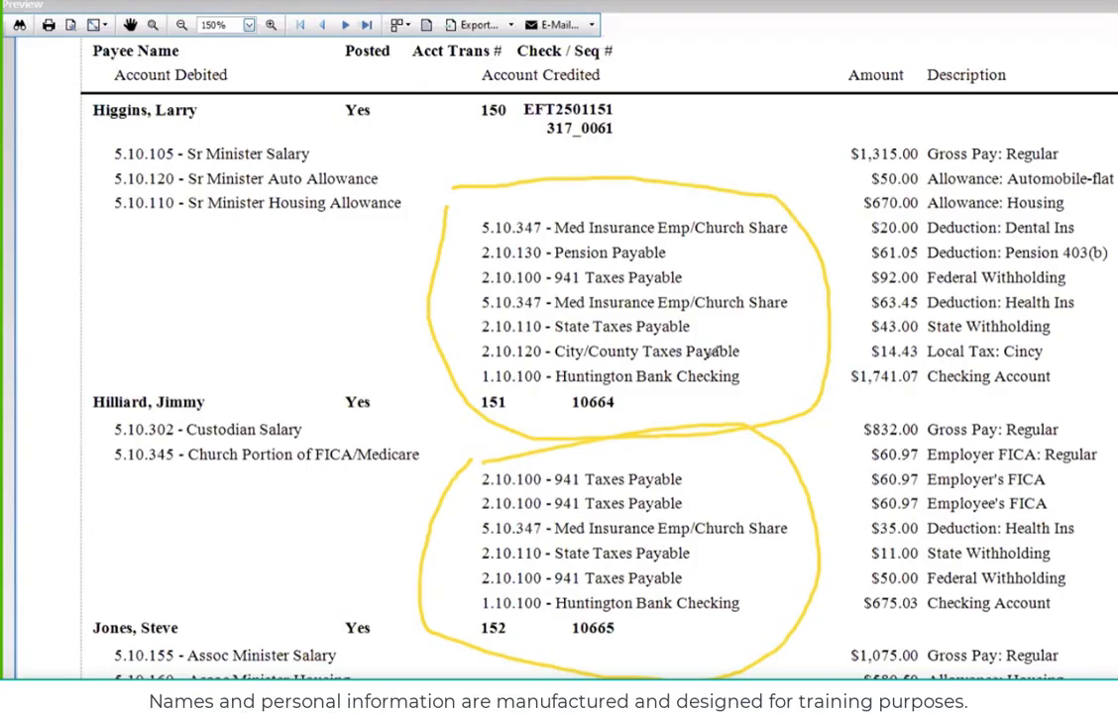
drag(452, 289, 724, 290)
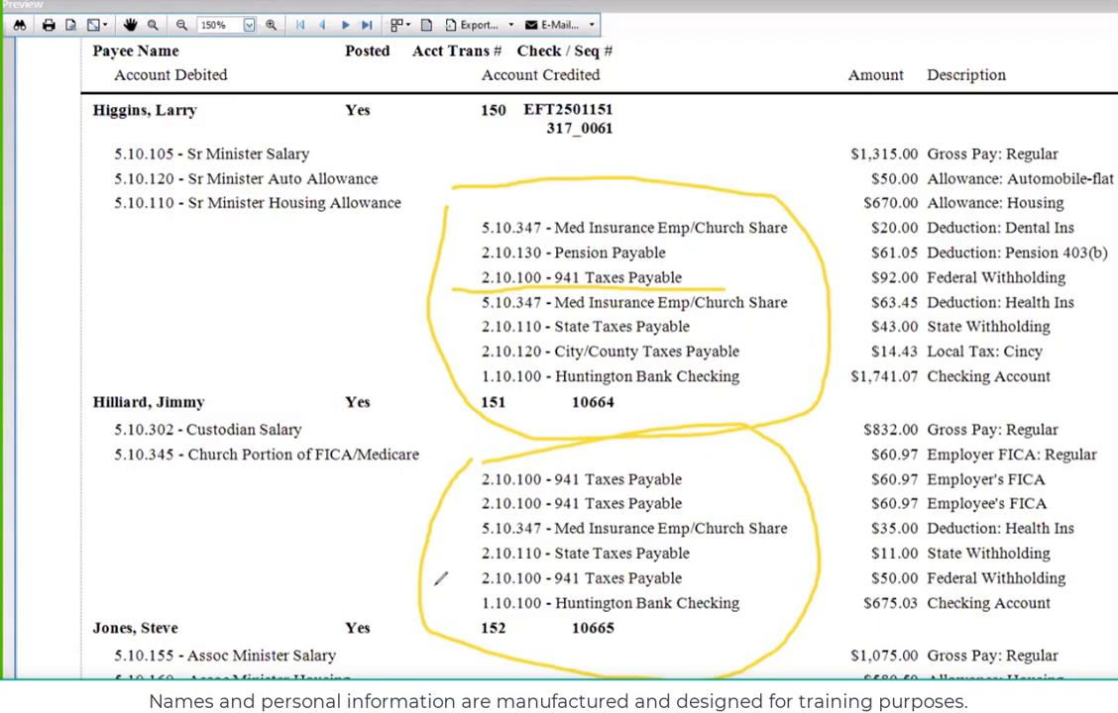
Number the second payee's three 941 Taxes Payable lines, mark the matching FICA and federal withholding descriptions, and clear the annotations
mouse_move(397, 483)
mouse_down()
mouse_move(458, 484)
mouse_move(445, 477)
mouse_move(454, 508)
mouse_move(448, 497)
mouse_up()
click(432, 495)
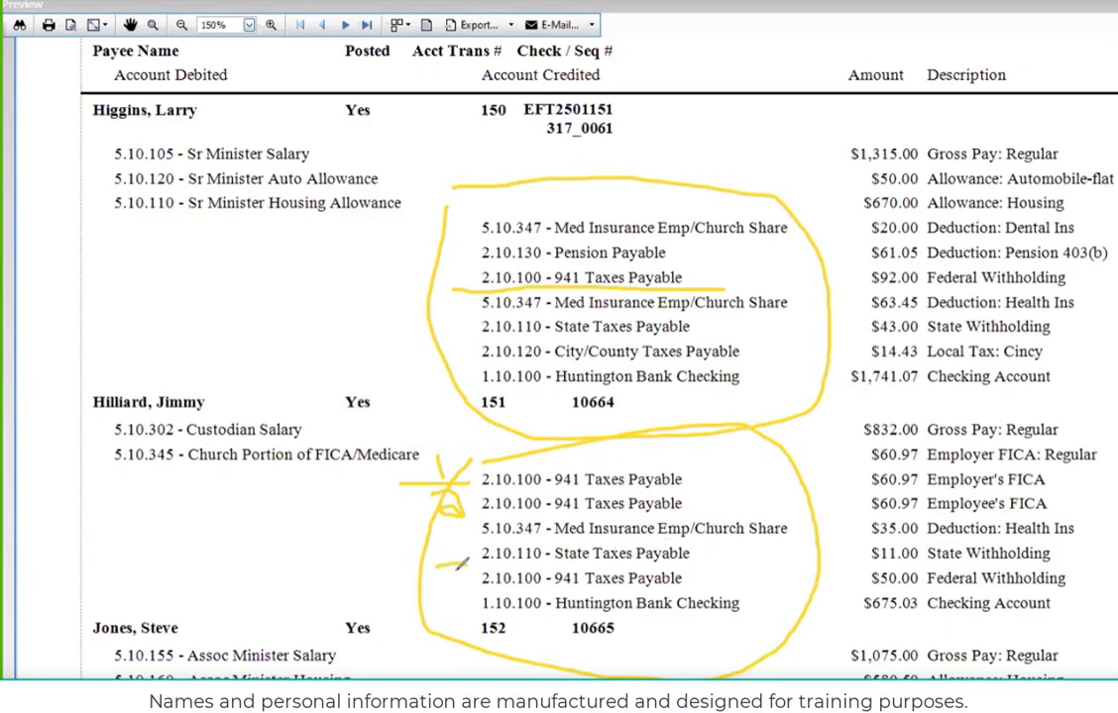
mouse_move(440, 564)
mouse_down()
mouse_move(458, 576)
mouse_move(442, 598)
mouse_up()
drag(1067, 478, 1116, 474)
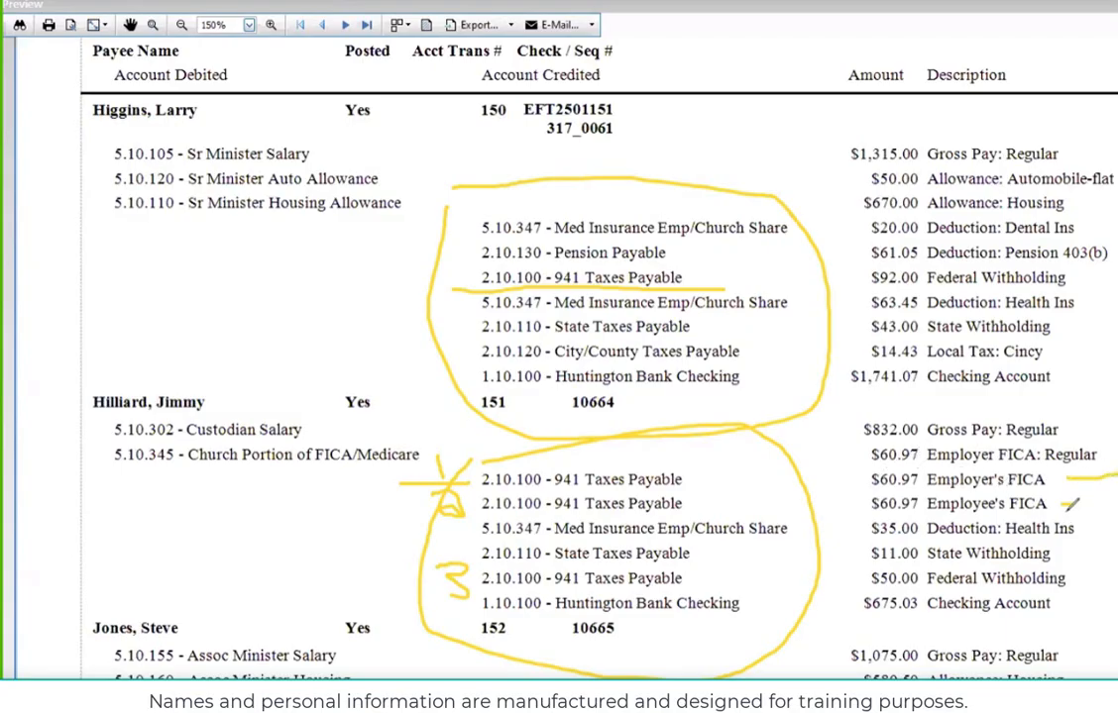
drag(1065, 503, 1103, 505)
drag(1078, 583, 1117, 580)
key(Escape)
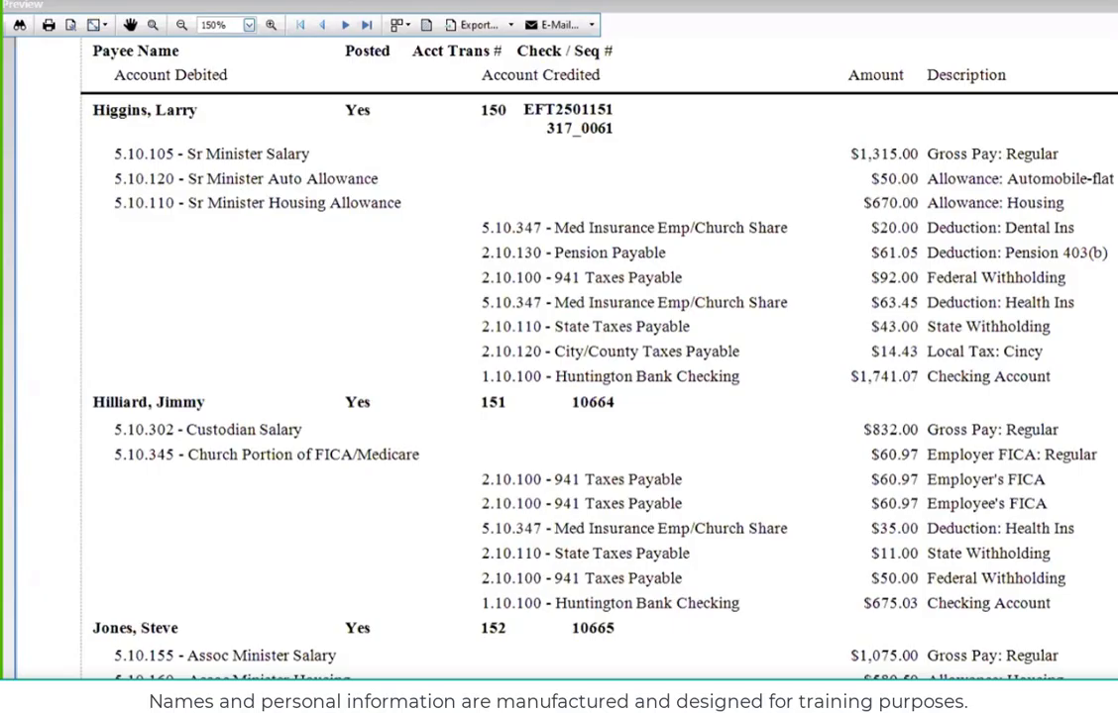
Look through the remaining payees' debited and credited accounts onto the second page, and close the audit report and its options
scroll(852, 483, down, 2)
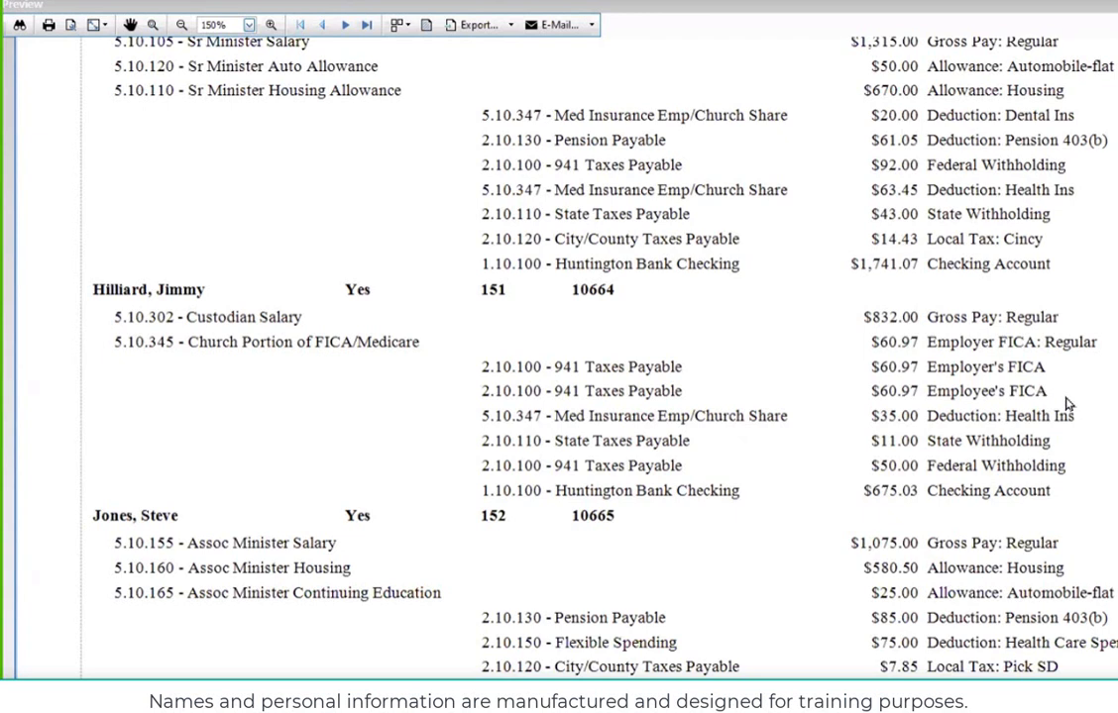
scroll(986, 368, down, 8)
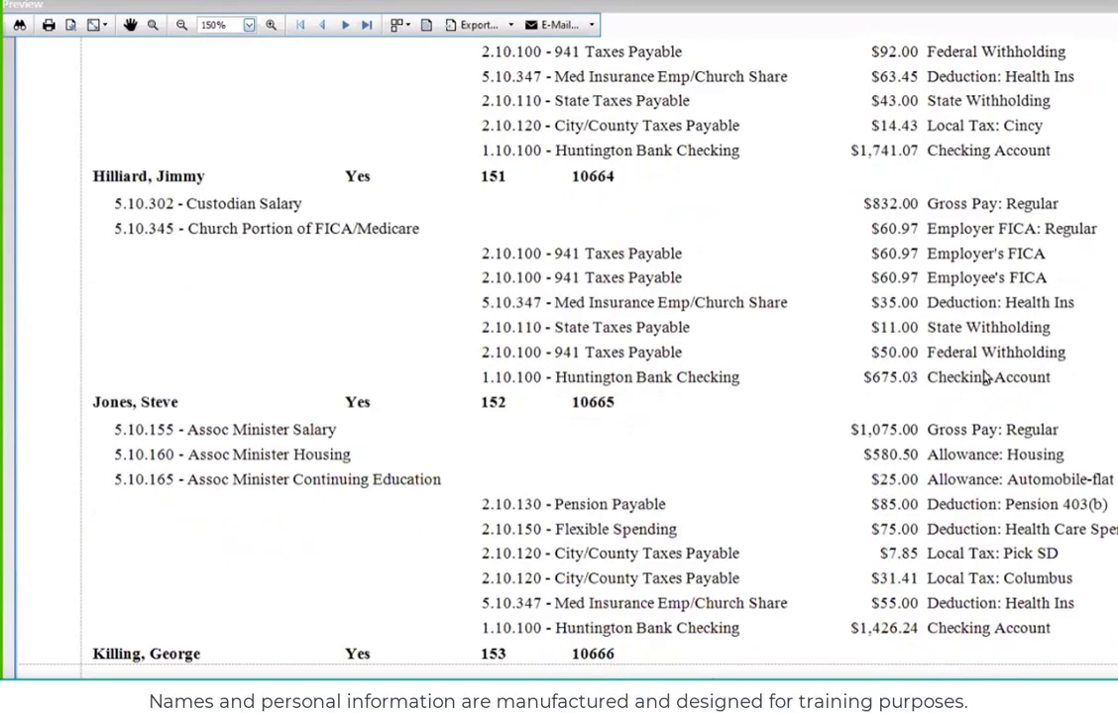
scroll(986, 368, down, 2)
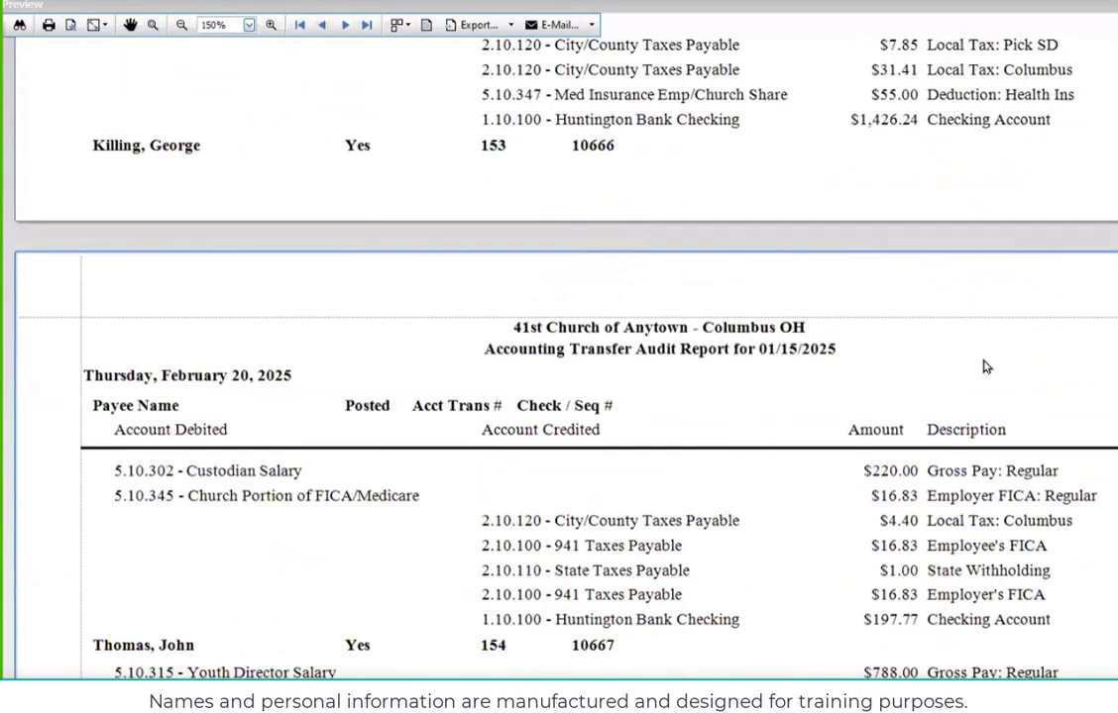
scroll(986, 368, down, 3)
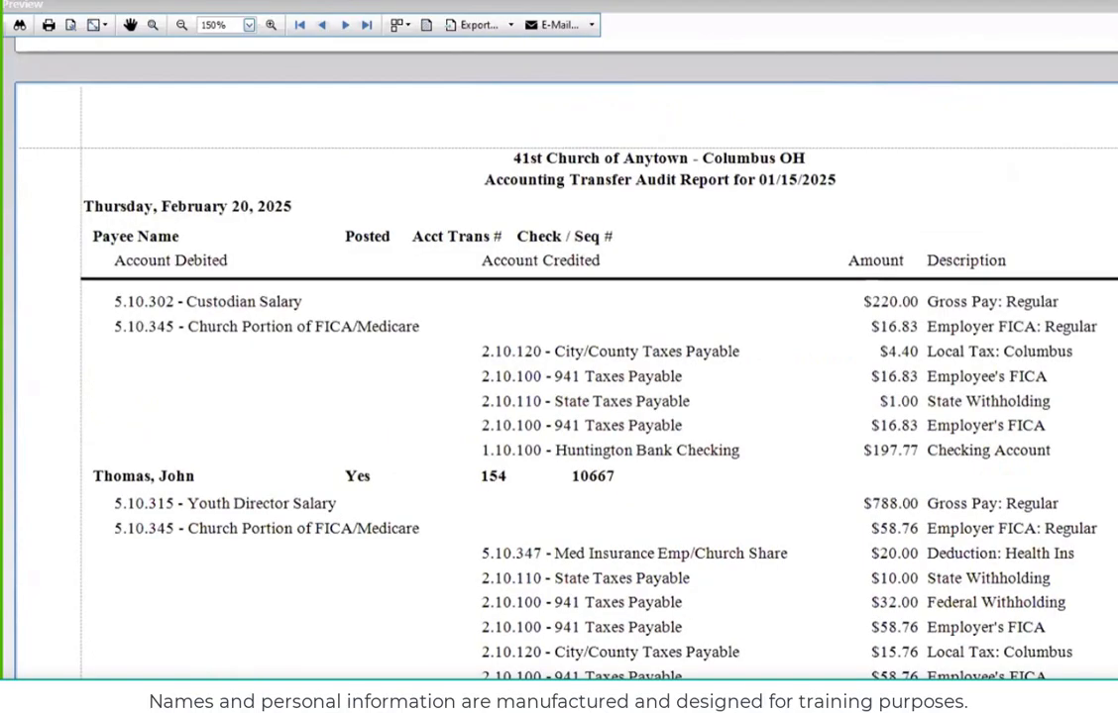
click(1114, 4)
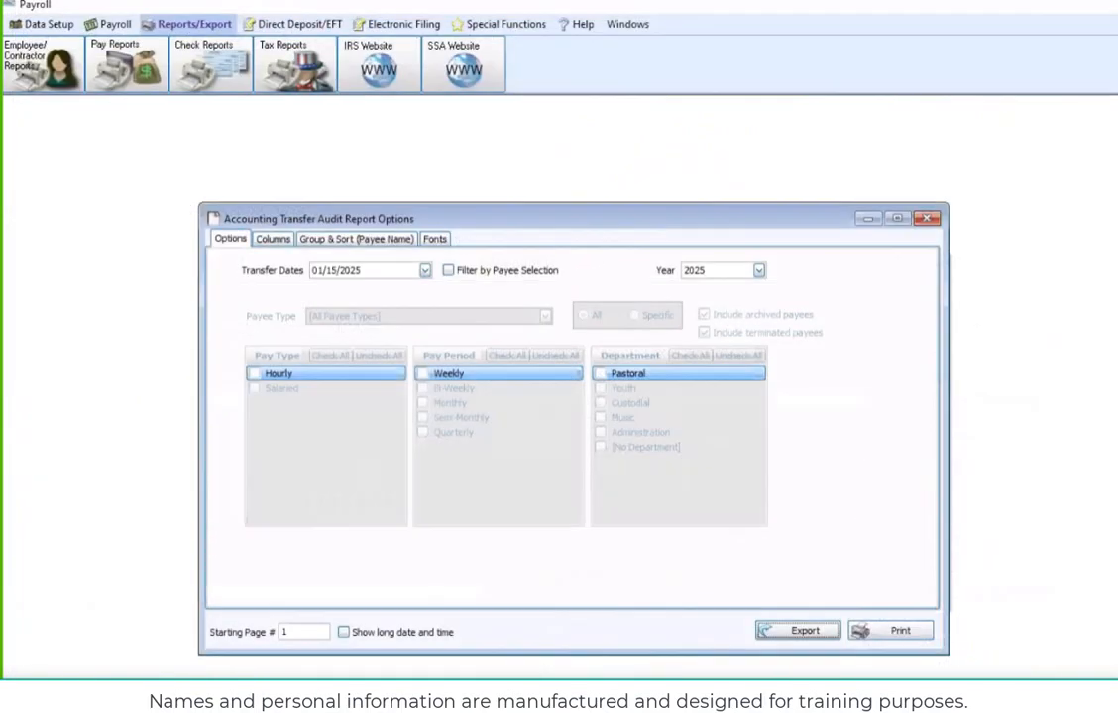
click(928, 219)
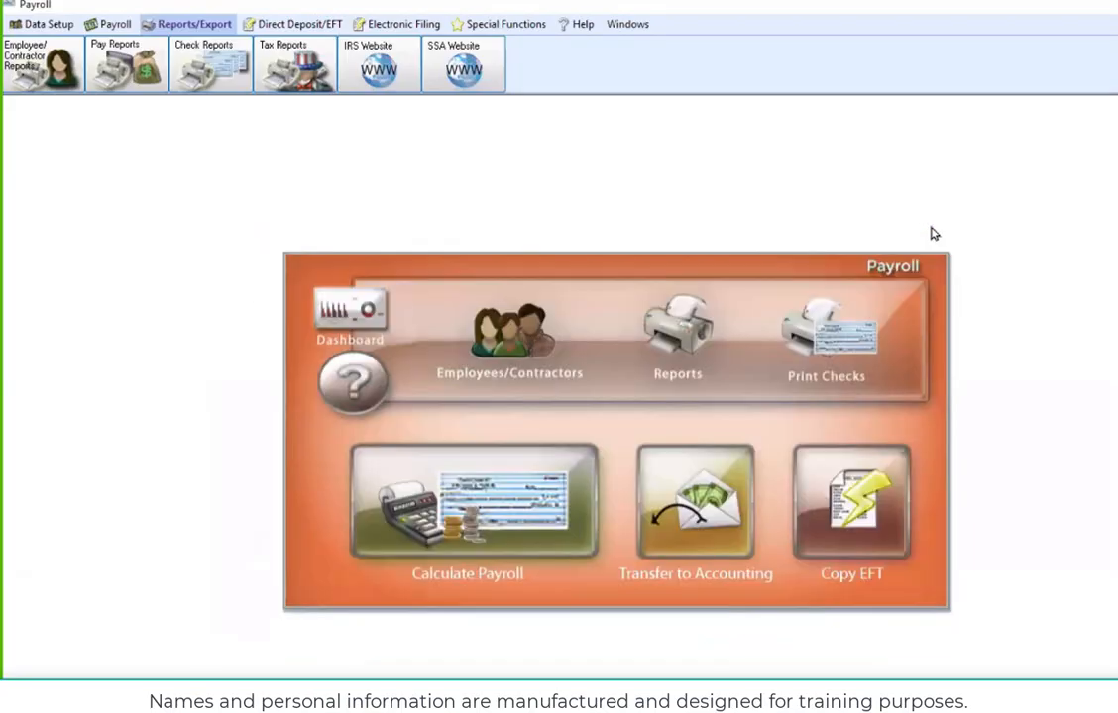
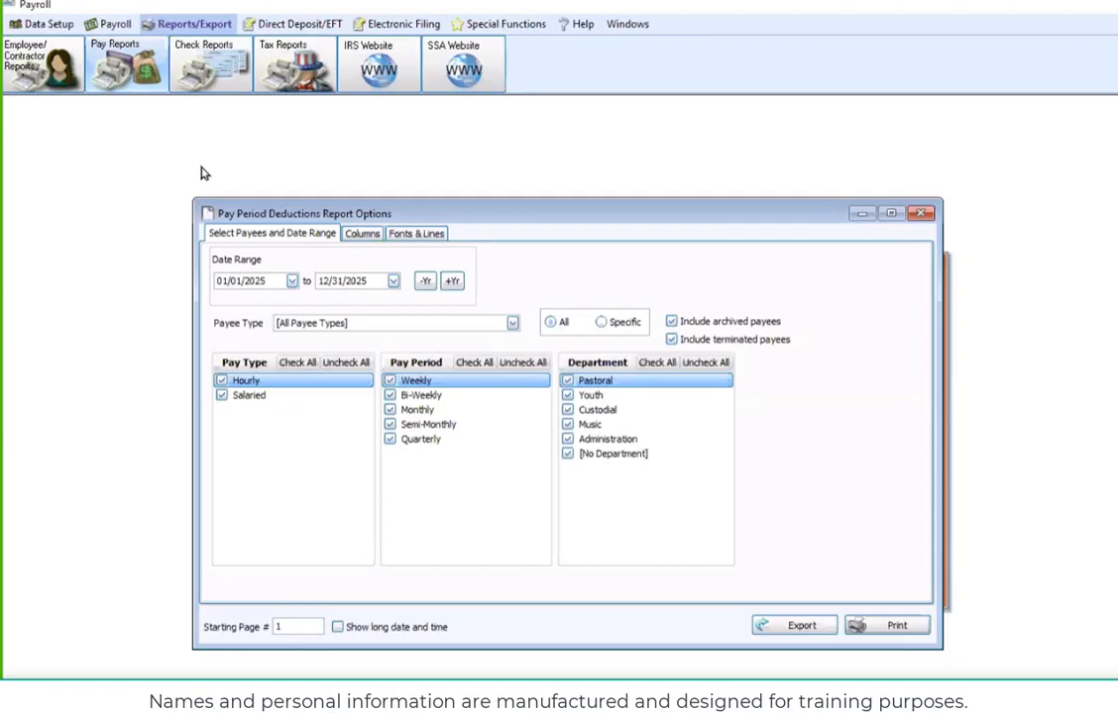
Generate the Pay Period Deductions Report for all payees from 01/01/2025 through 01/31/2025
click(319, 282)
text(01)
click(896, 625)
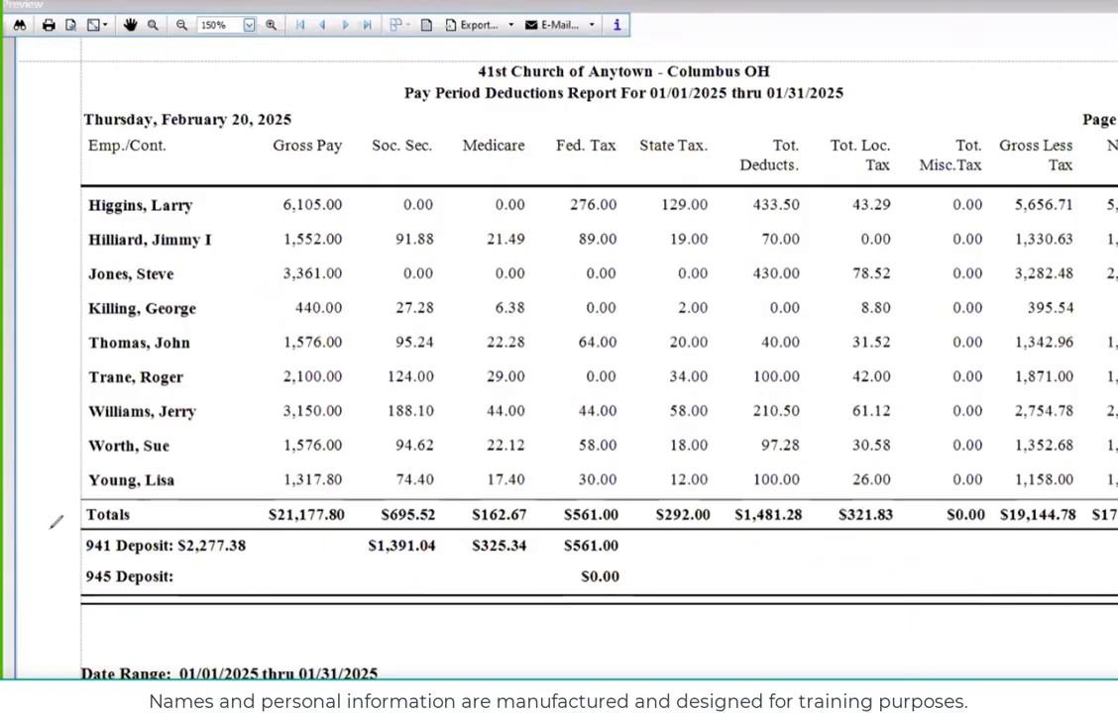
Circle the 941 deposit and the state and local tax totals in the deductions report, and clear the annotations
mouse_move(49, 523)
mouse_down()
mouse_move(287, 540)
mouse_move(179, 567)
mouse_move(35, 560)
mouse_move(40, 530)
mouse_up()
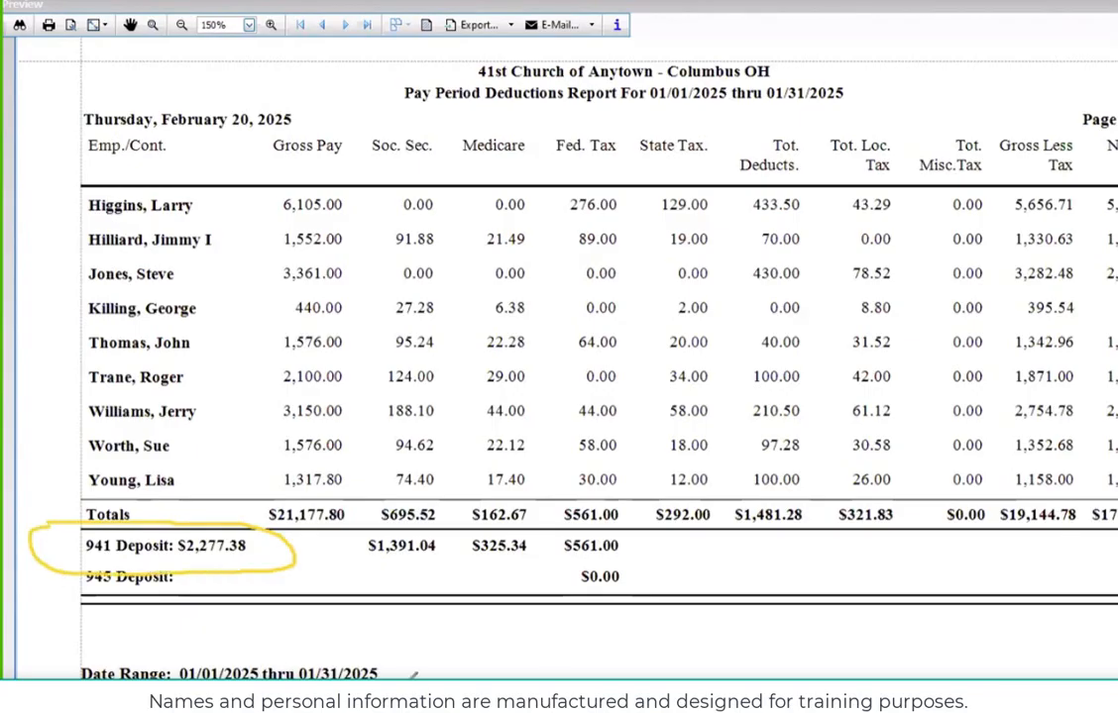
mouse_move(382, 668)
mouse_down()
mouse_move(283, 574)
mouse_move(320, 604)
mouse_move(331, 584)
mouse_up()
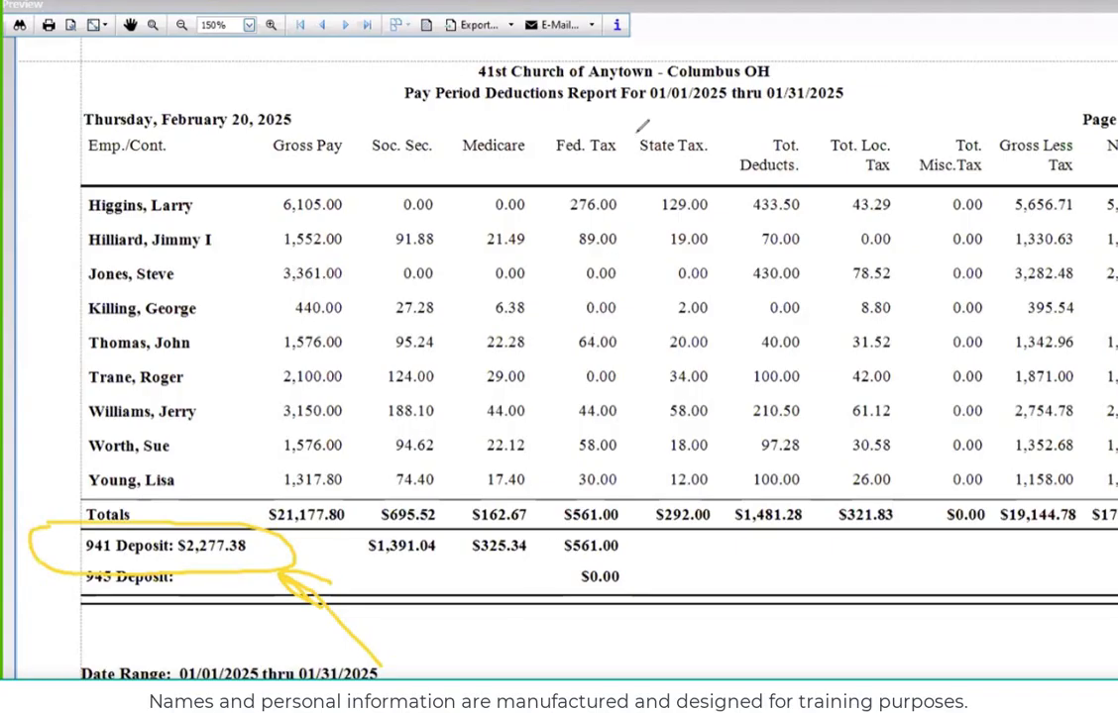
drag(634, 123, 708, 114)
mouse_move(709, 488)
mouse_down()
mouse_move(633, 516)
mouse_move(735, 491)
mouse_up()
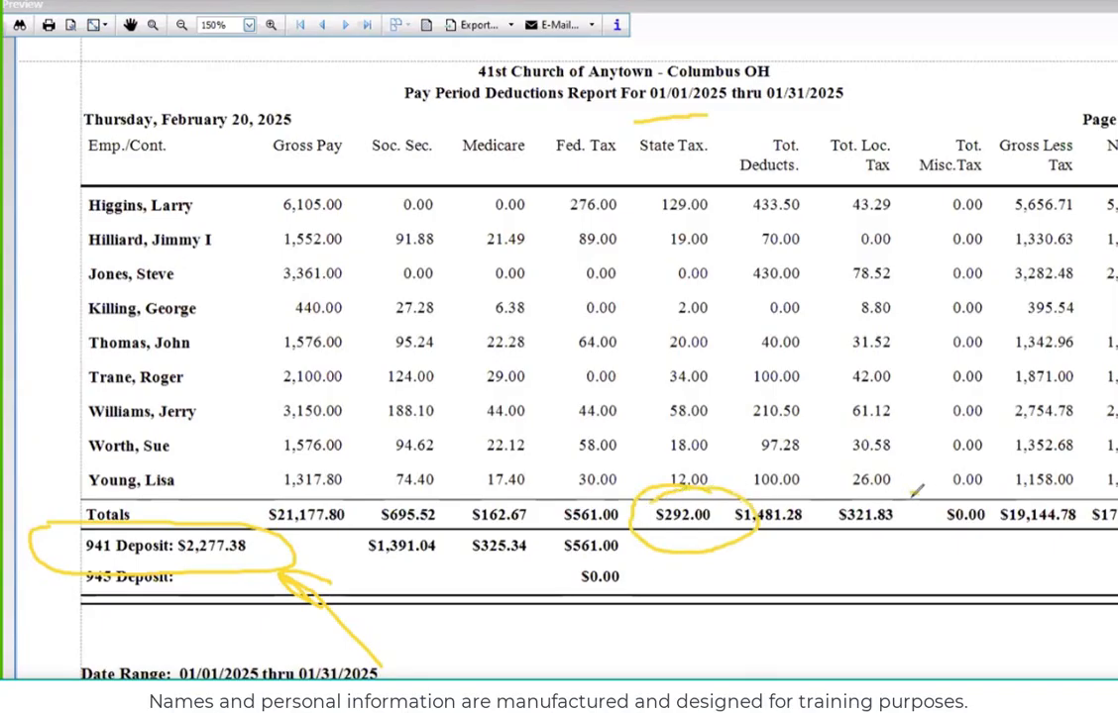
mouse_move(915, 491)
mouse_down()
mouse_move(798, 500)
mouse_move(813, 540)
mouse_move(907, 525)
mouse_move(915, 499)
mouse_up()
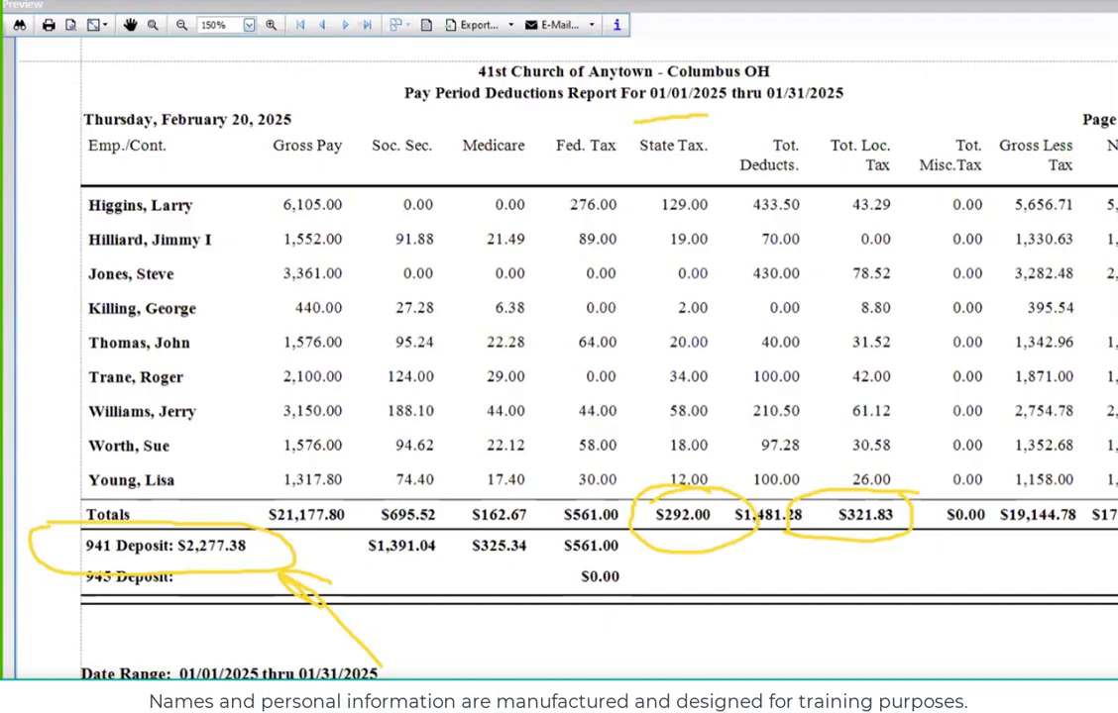
key(Escape)
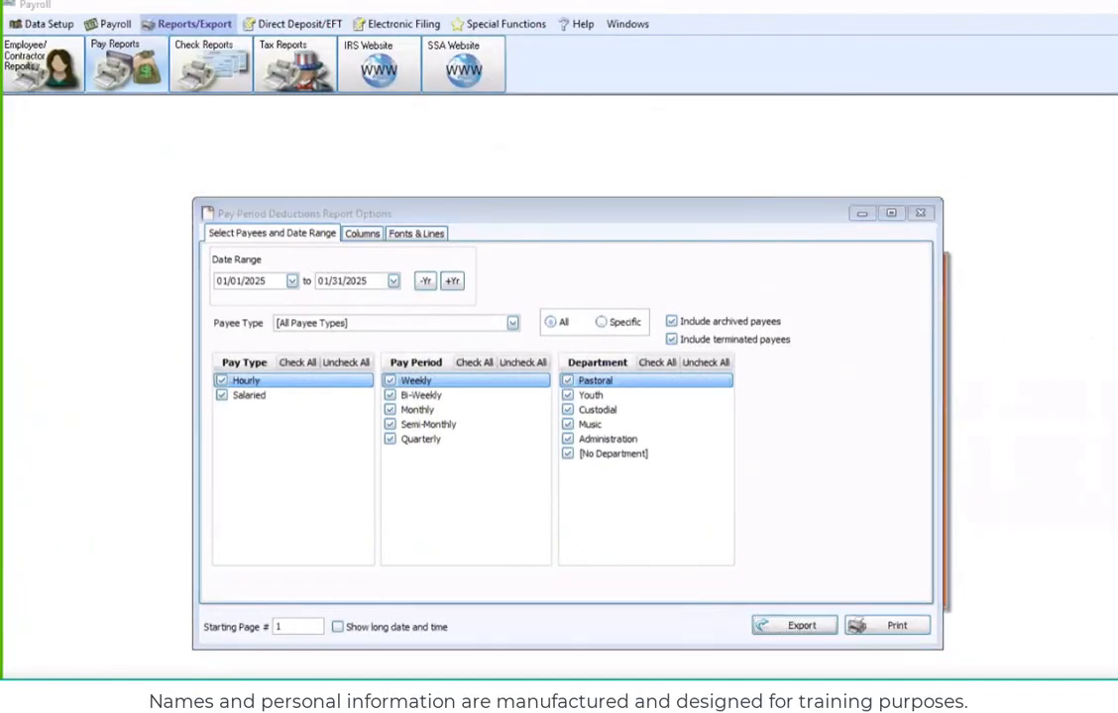
Switch to Accounting, check the monthly balances of 941 Taxes Payable, circle January's balance, and close the chart of accounts
mouse_move(601, 678)
click(604, 649)
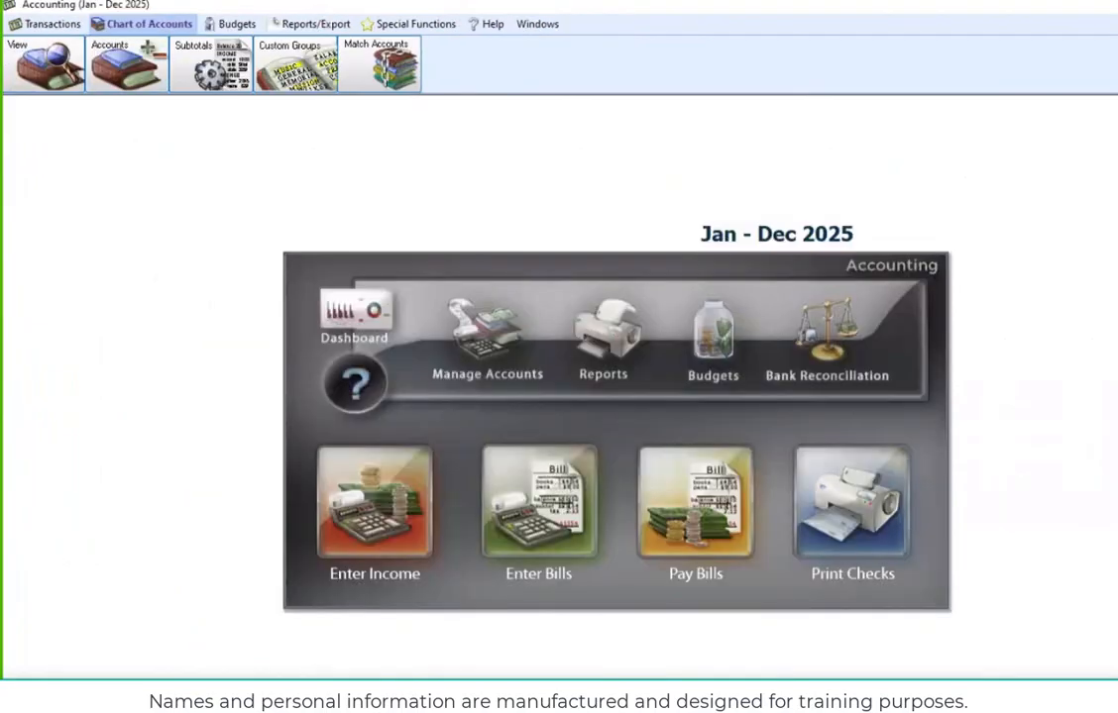
click(498, 369)
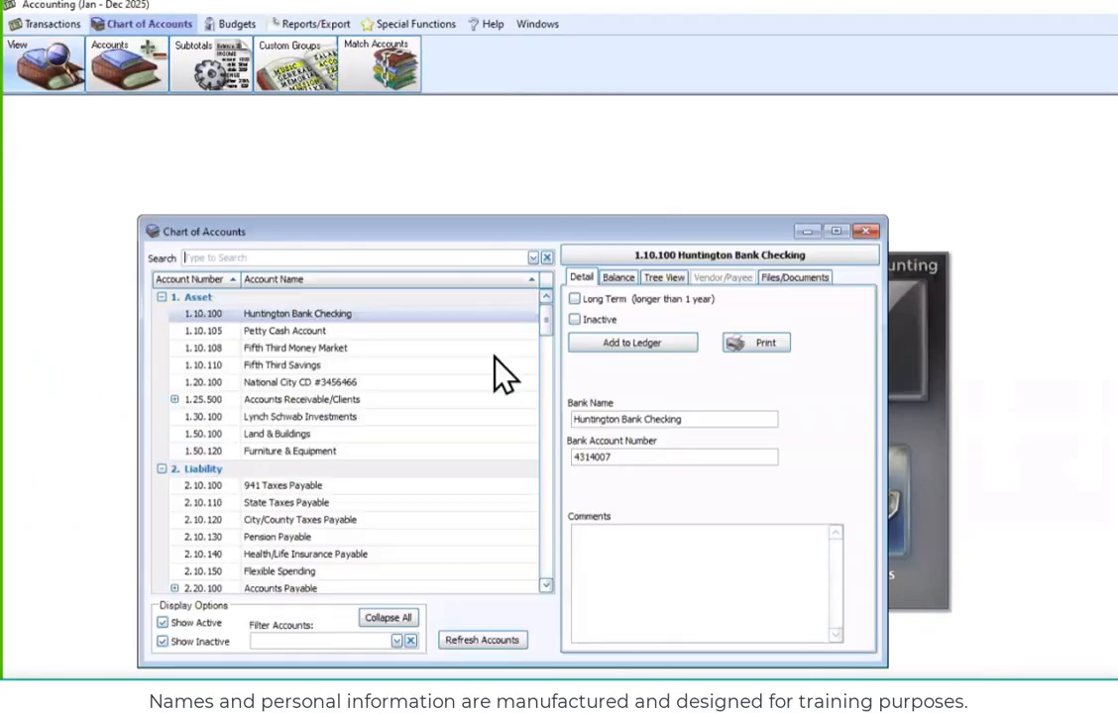
click(315, 487)
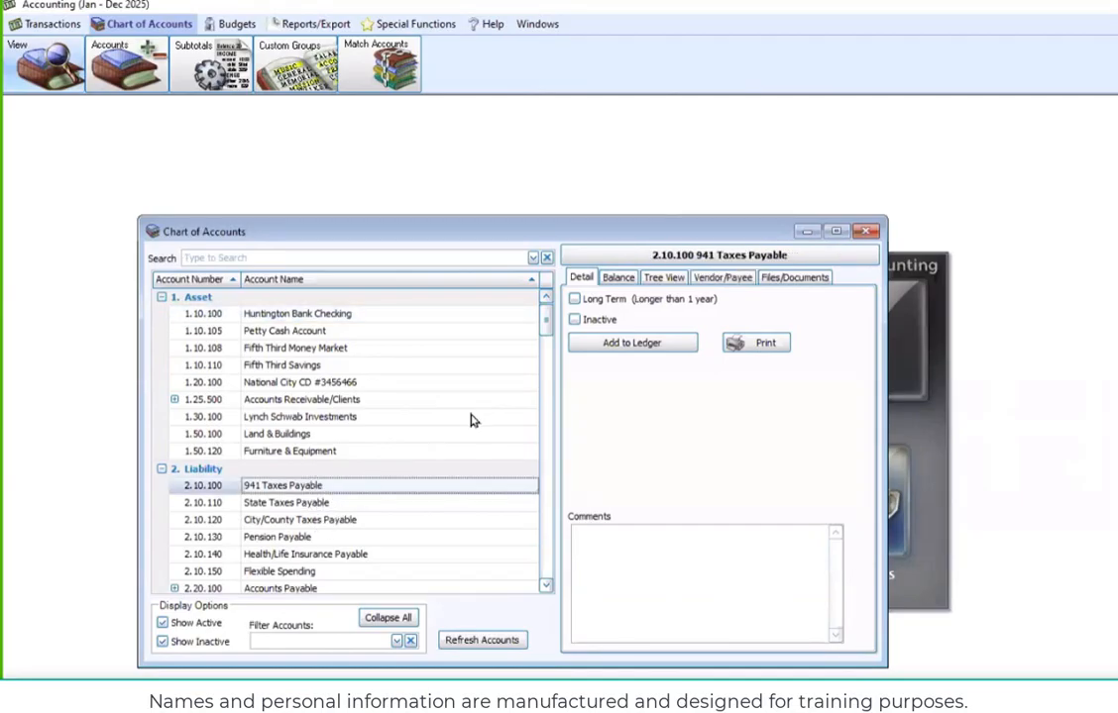
click(617, 277)
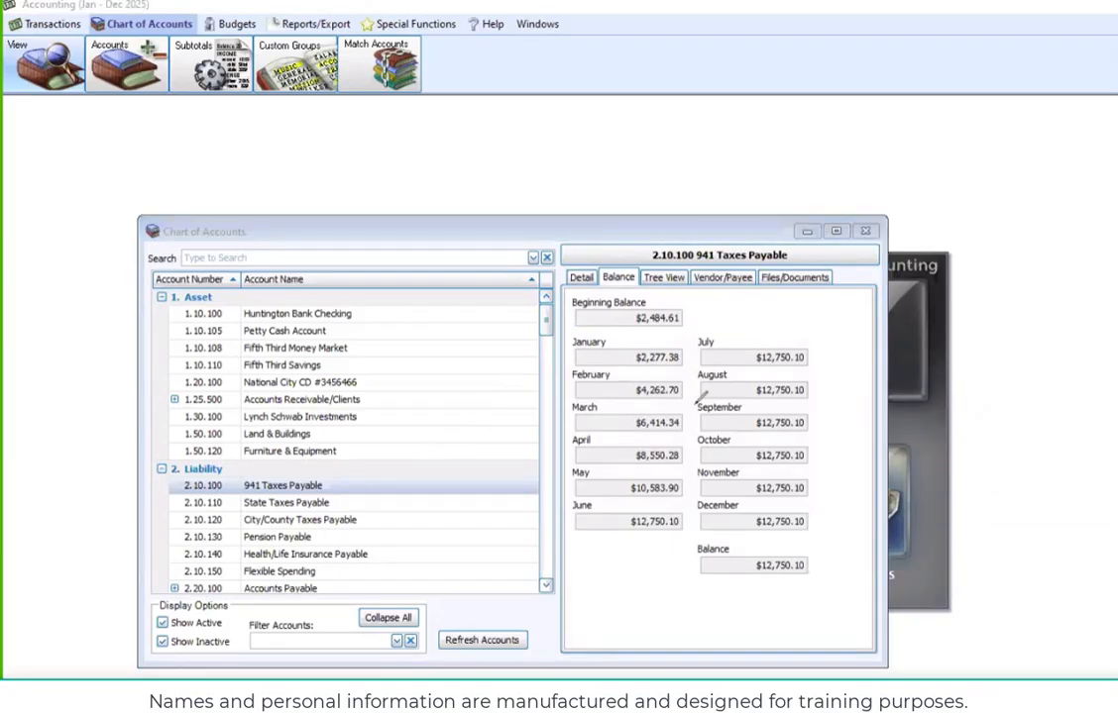
mouse_move(573, 343)
mouse_down()
mouse_move(705, 346)
mouse_move(662, 369)
mouse_move(617, 372)
mouse_move(571, 359)
mouse_move(577, 344)
mouse_up()
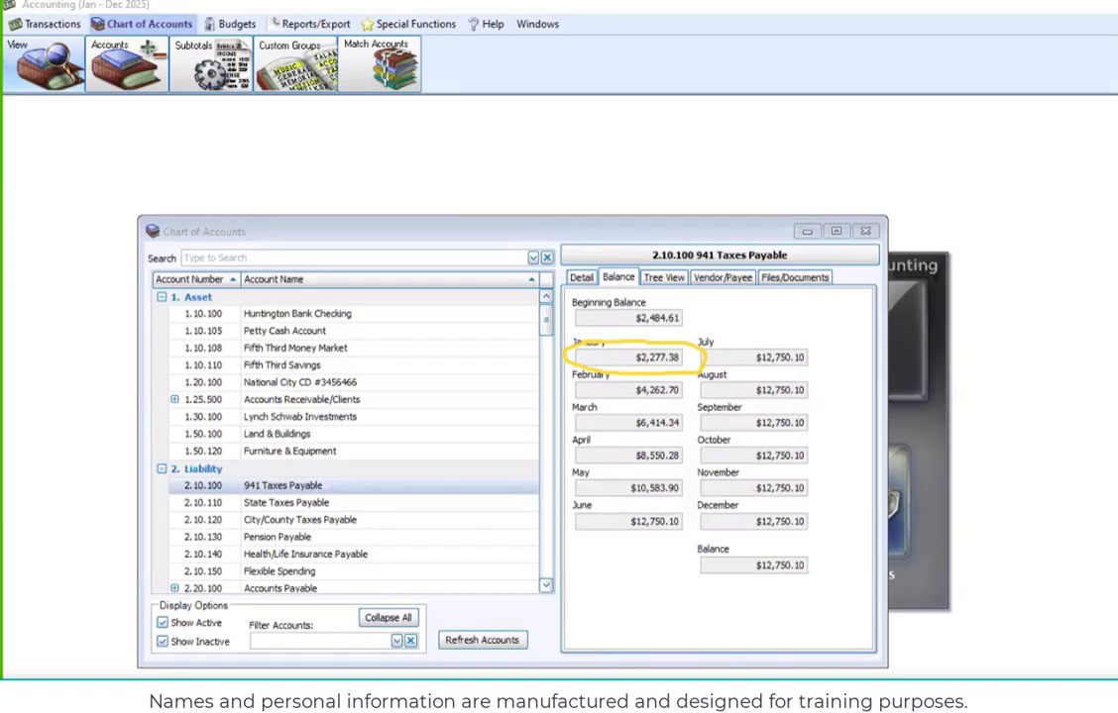
click(865, 231)
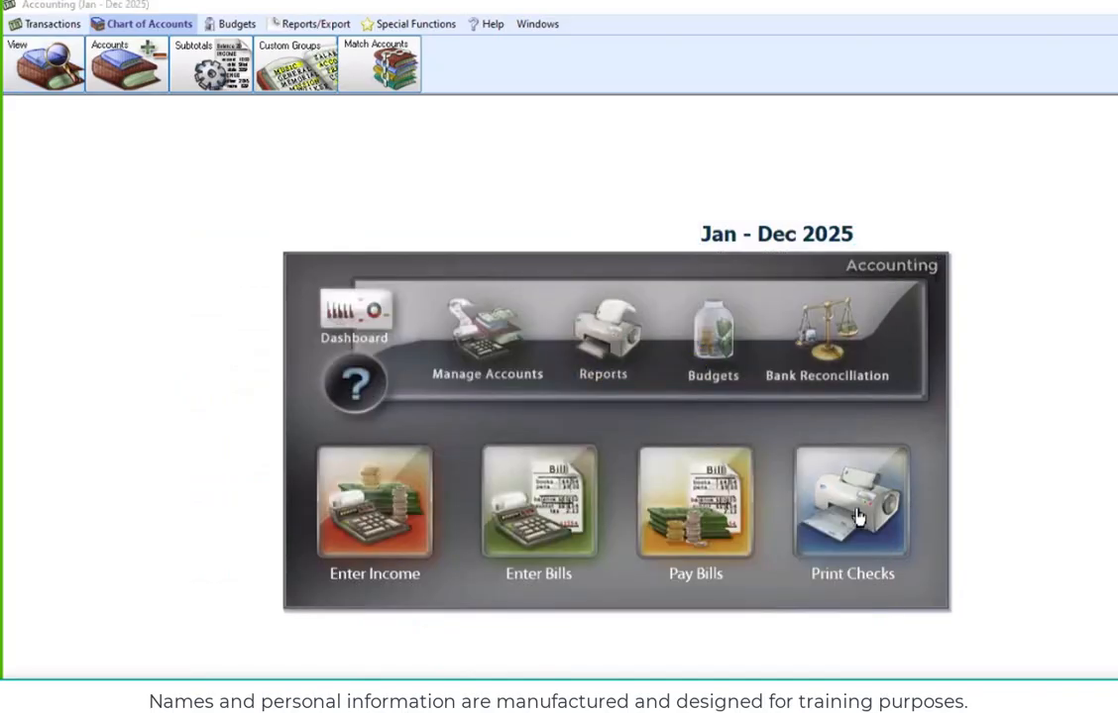
click(680, 535)
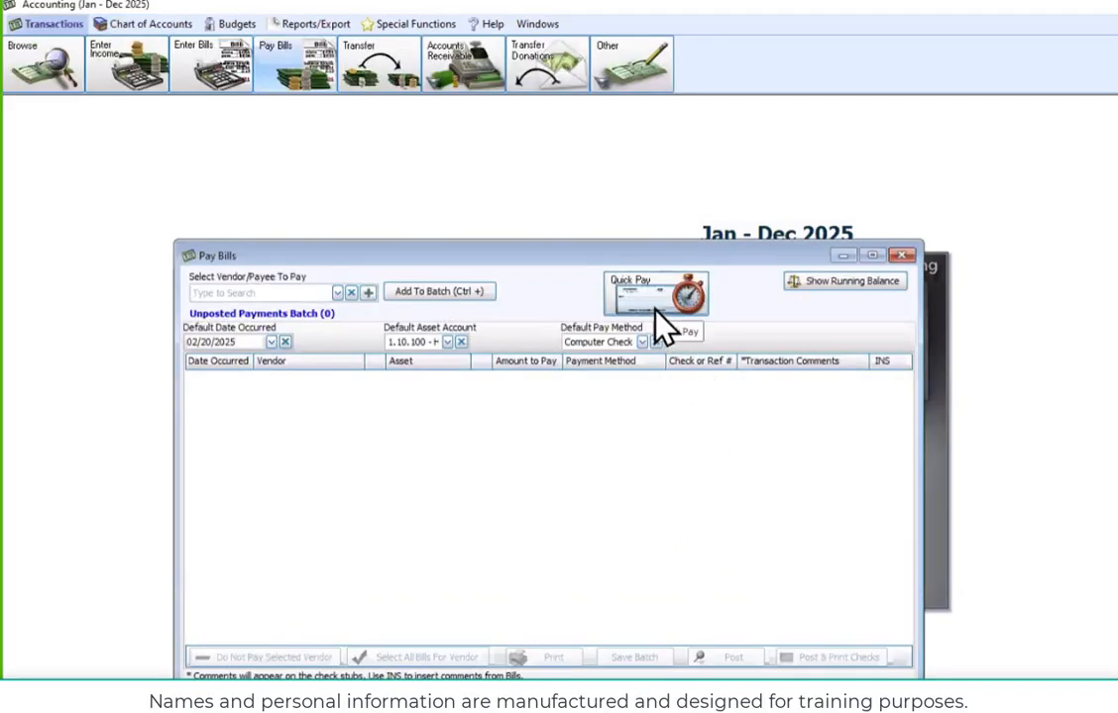
click(655, 307)
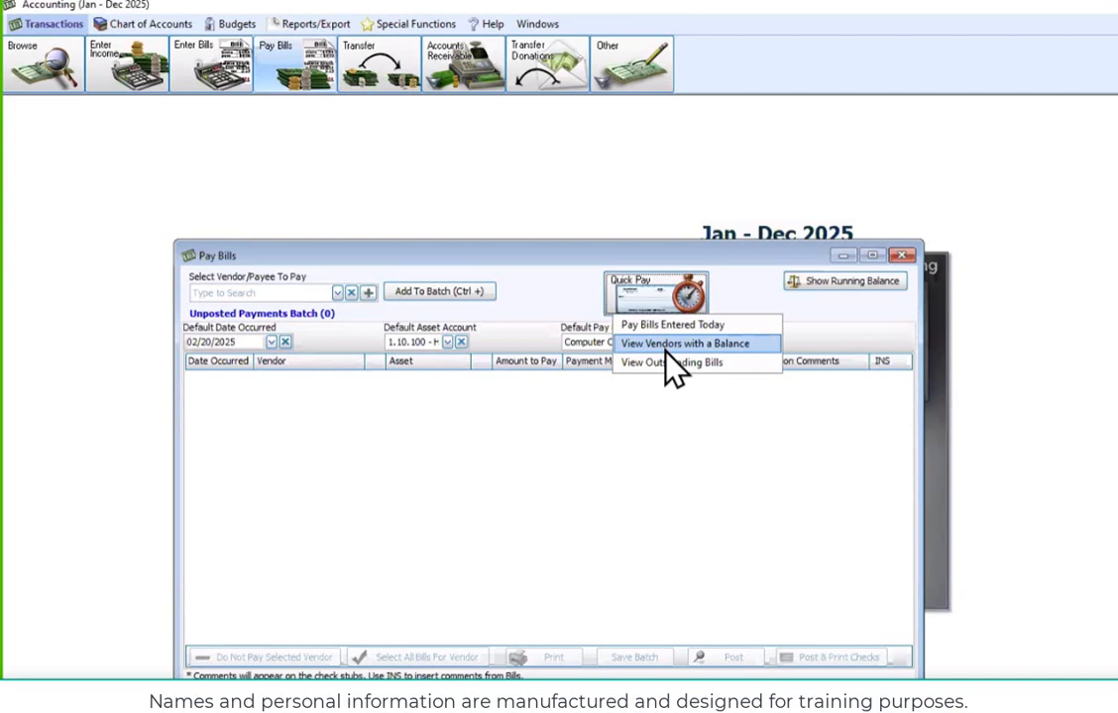
click(902, 256)
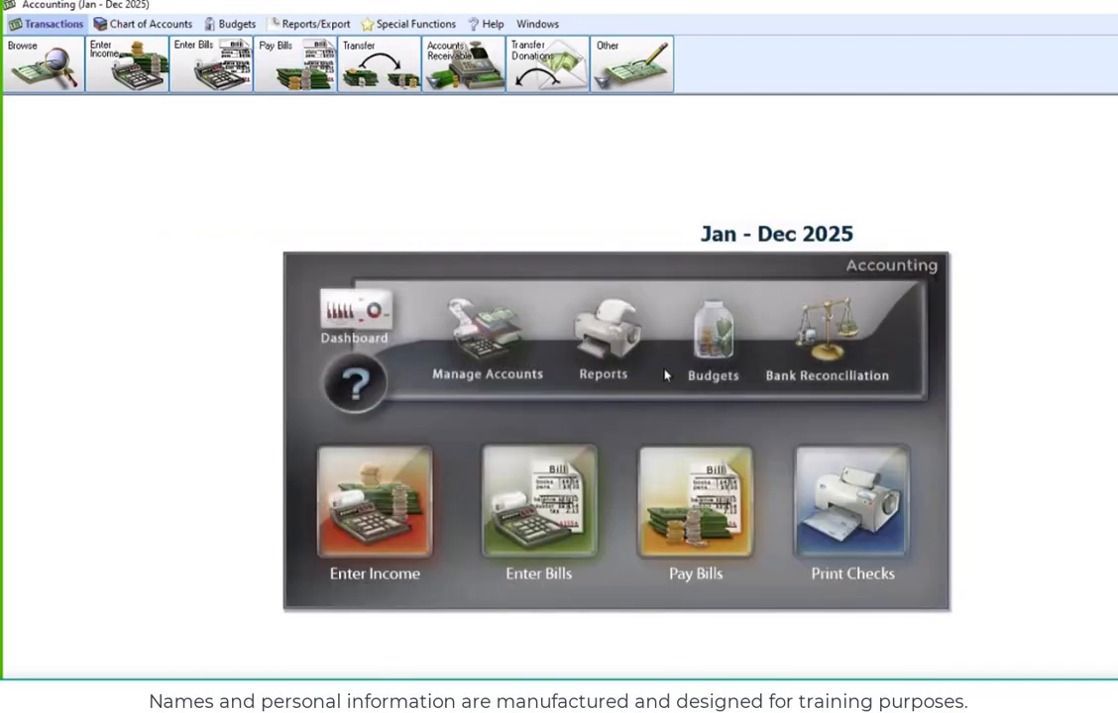
Check the monthly balances of the State Taxes Payable account in the chart of accounts, and close it
click(501, 368)
click(303, 501)
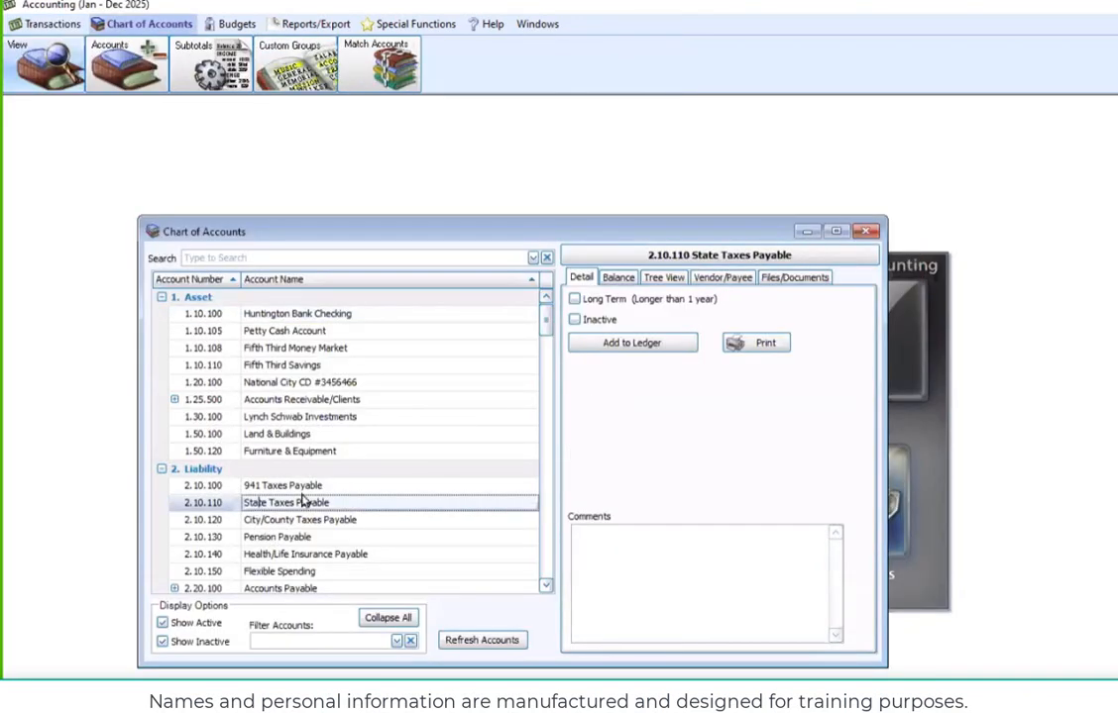
click(619, 277)
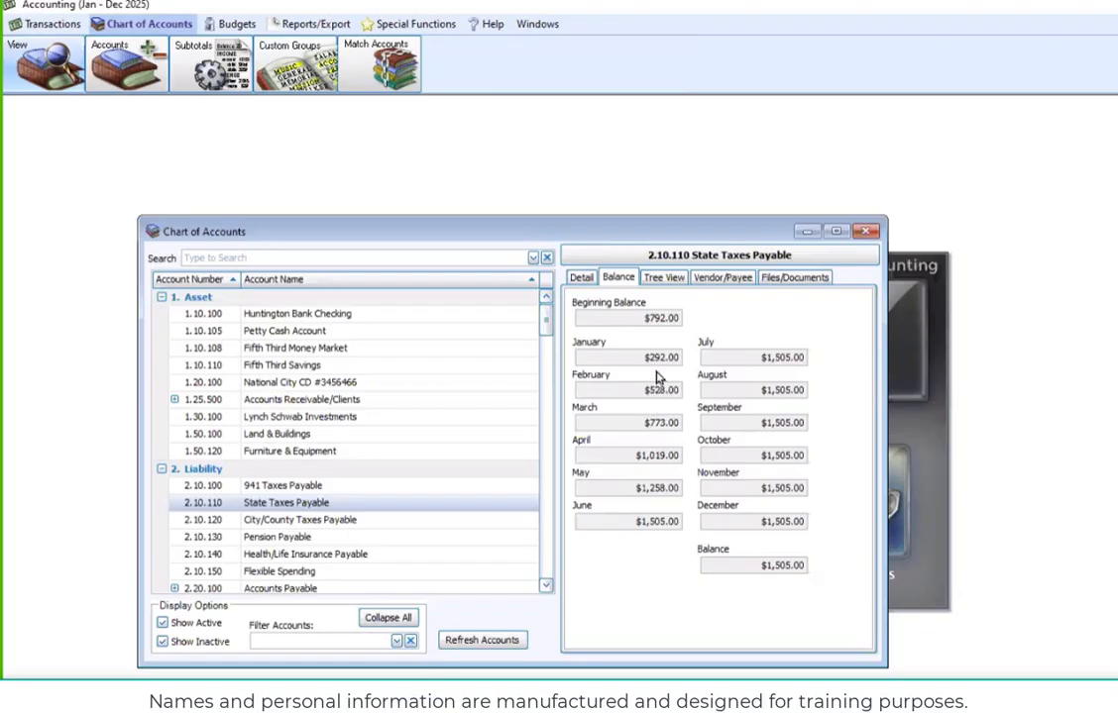
click(863, 232)
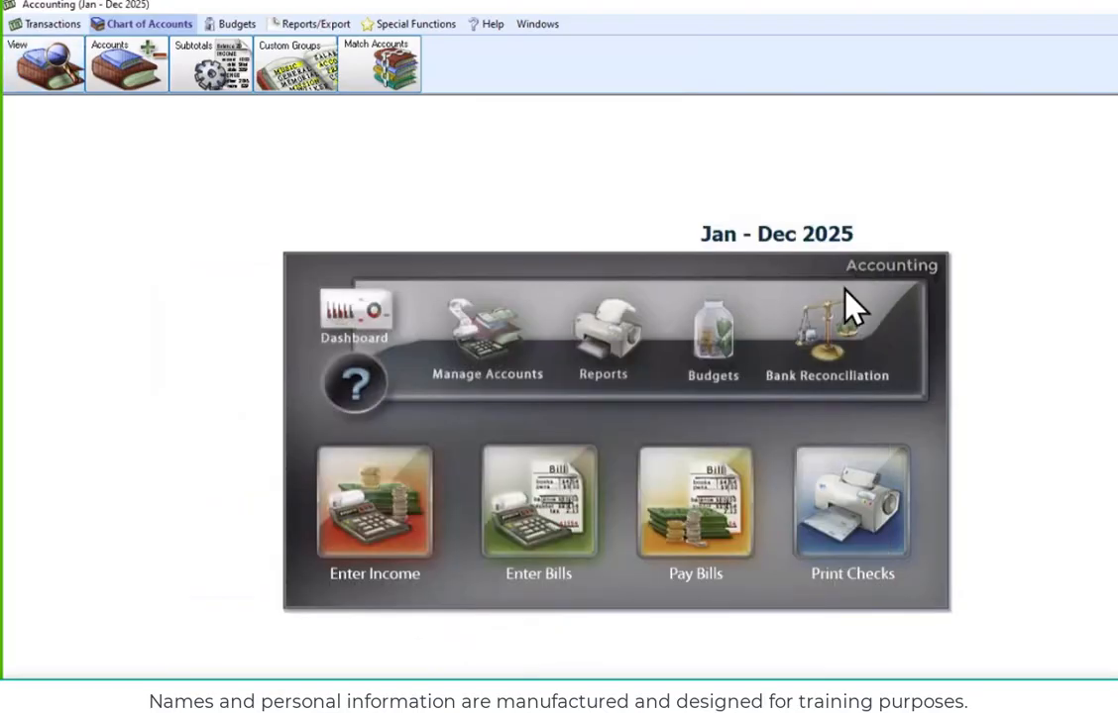
Create bill payments for 941 Taxes Payable and State Taxes Payable from the vendors with a balance
click(694, 510)
click(651, 310)
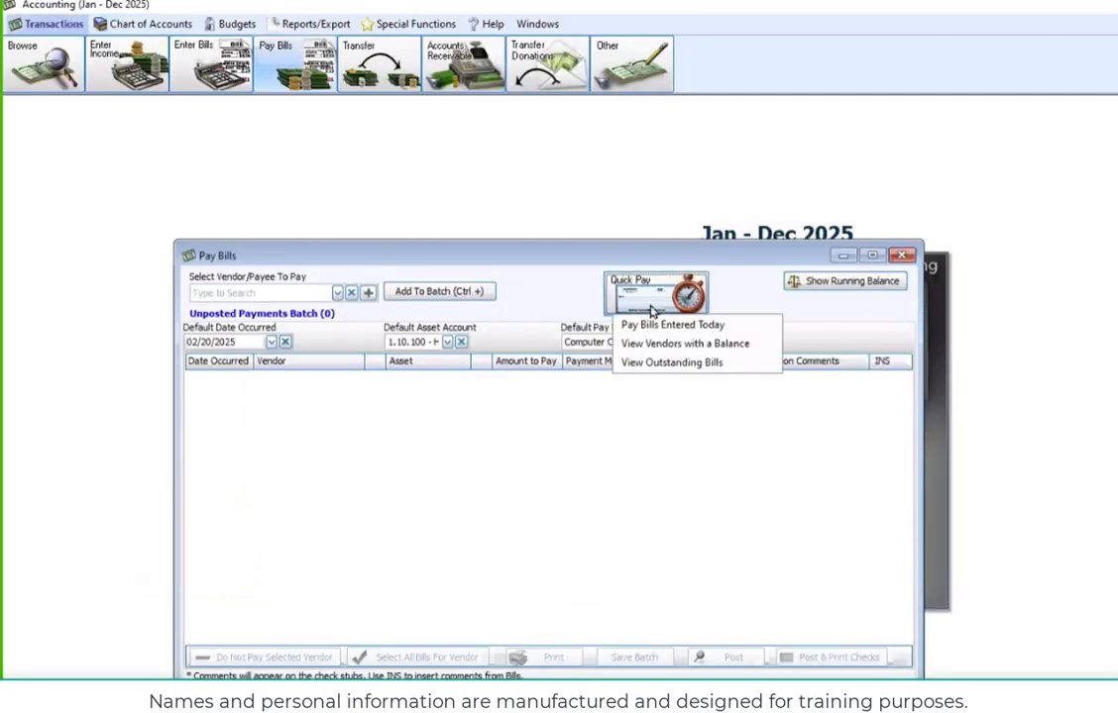
click(667, 344)
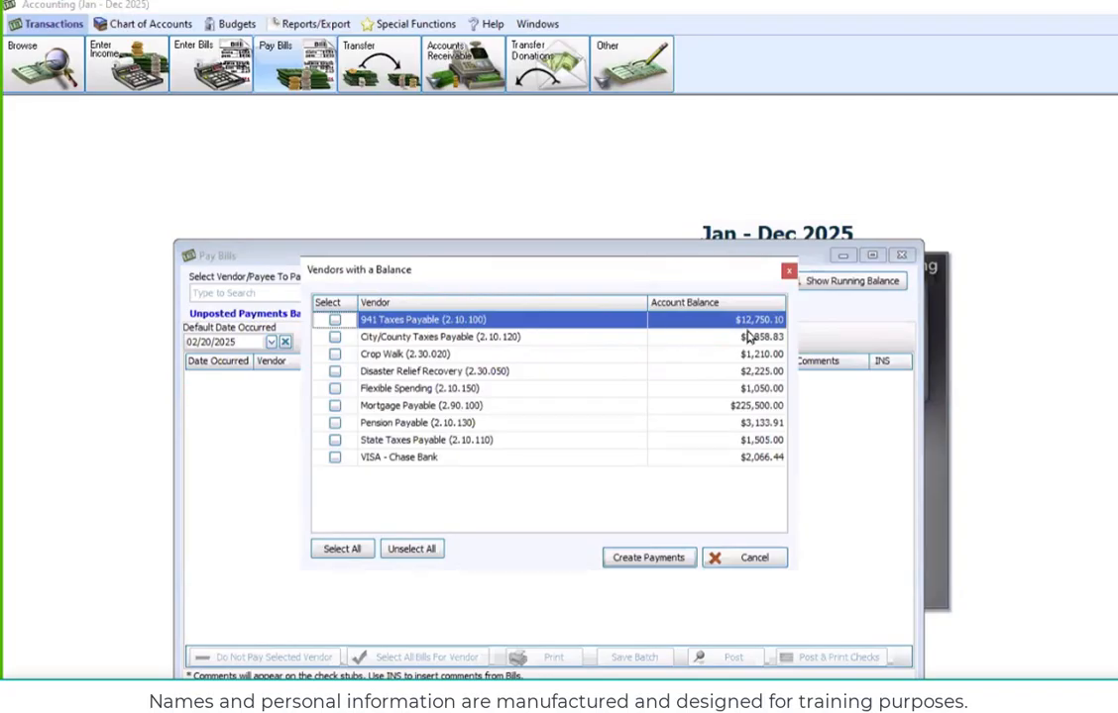
click(335, 320)
click(335, 440)
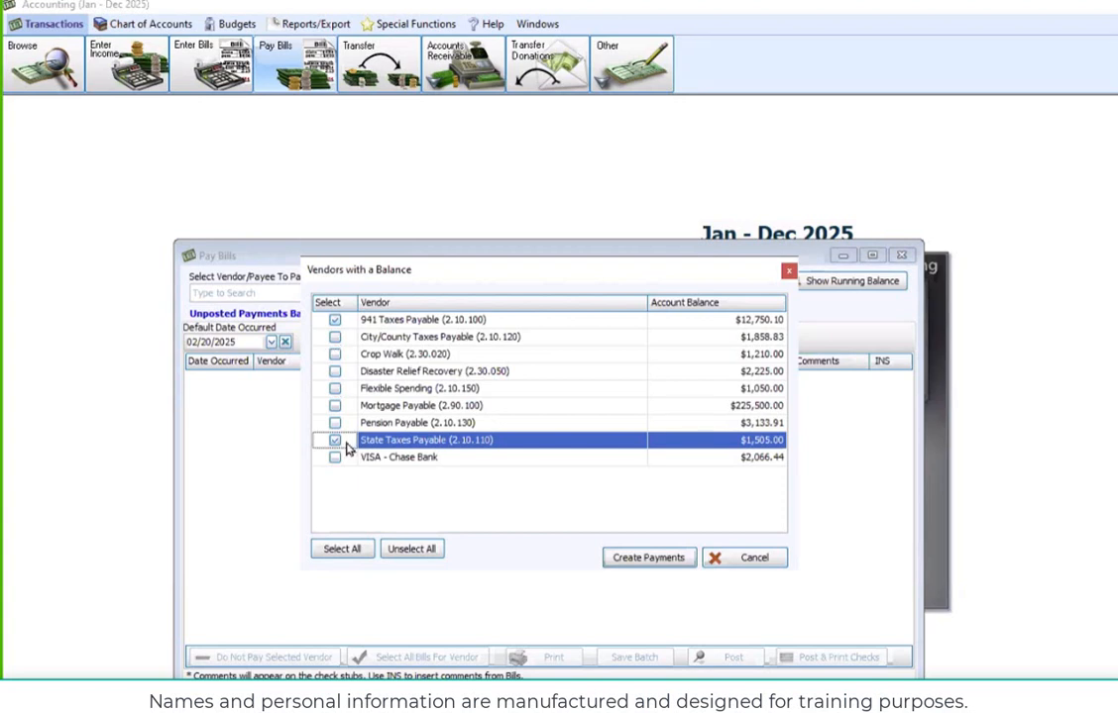
click(651, 563)
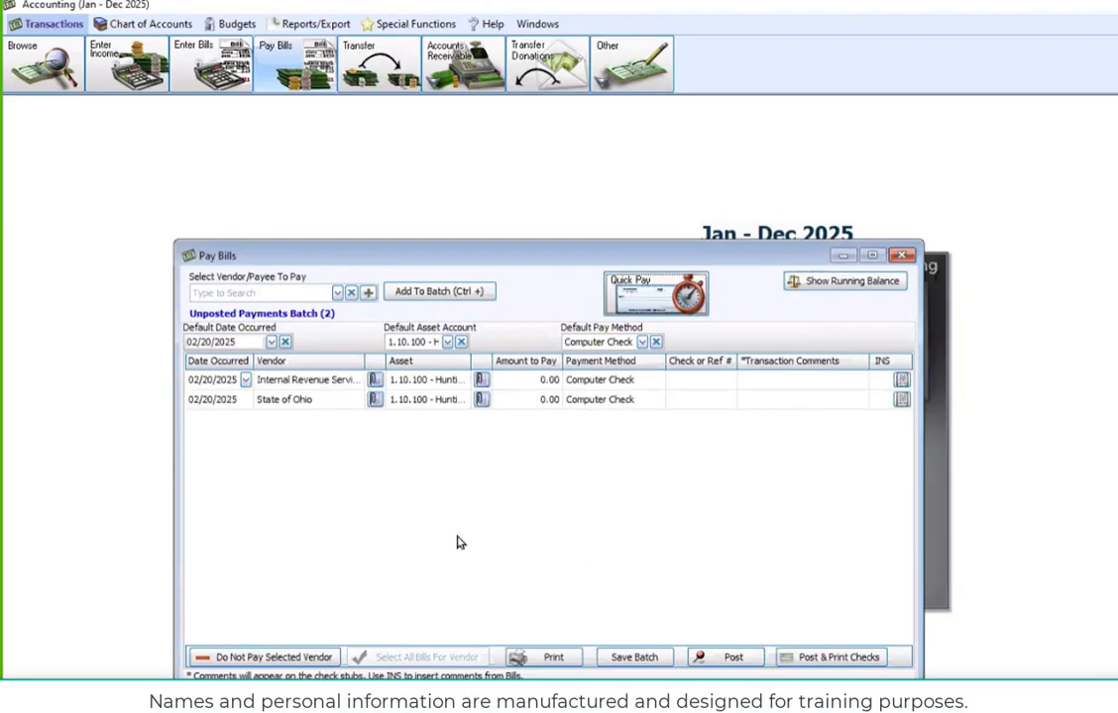
Set the date occurred of the Internal Revenue Service and State of Ohio payments to 02/10/2025
click(245, 382)
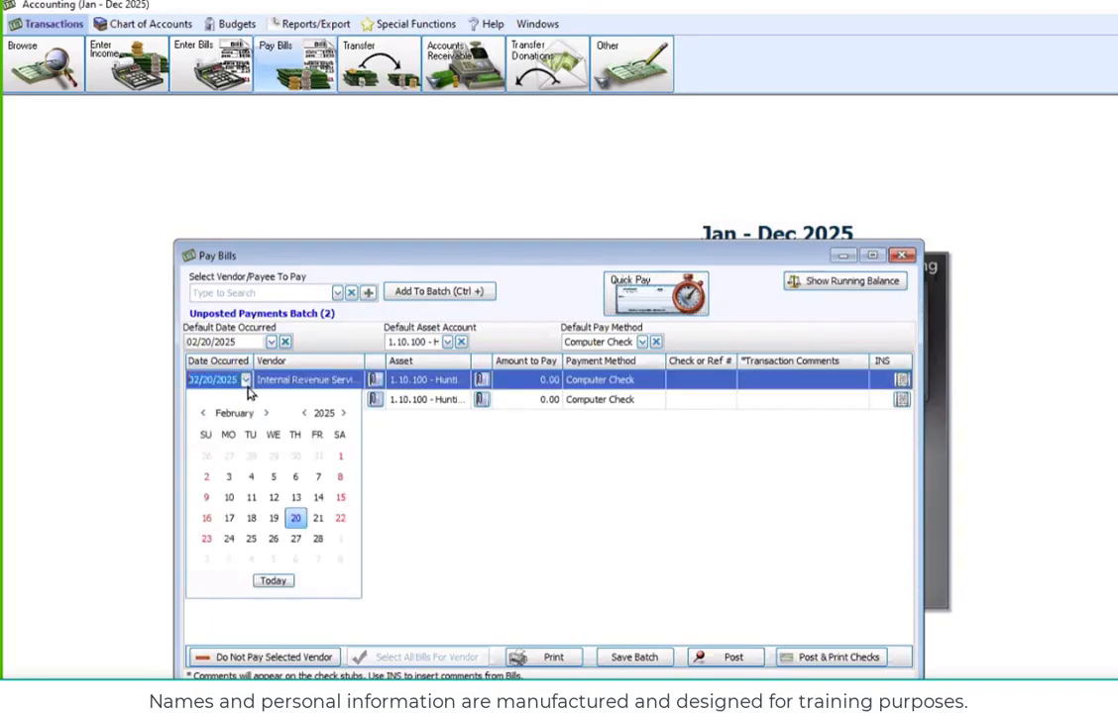
click(228, 497)
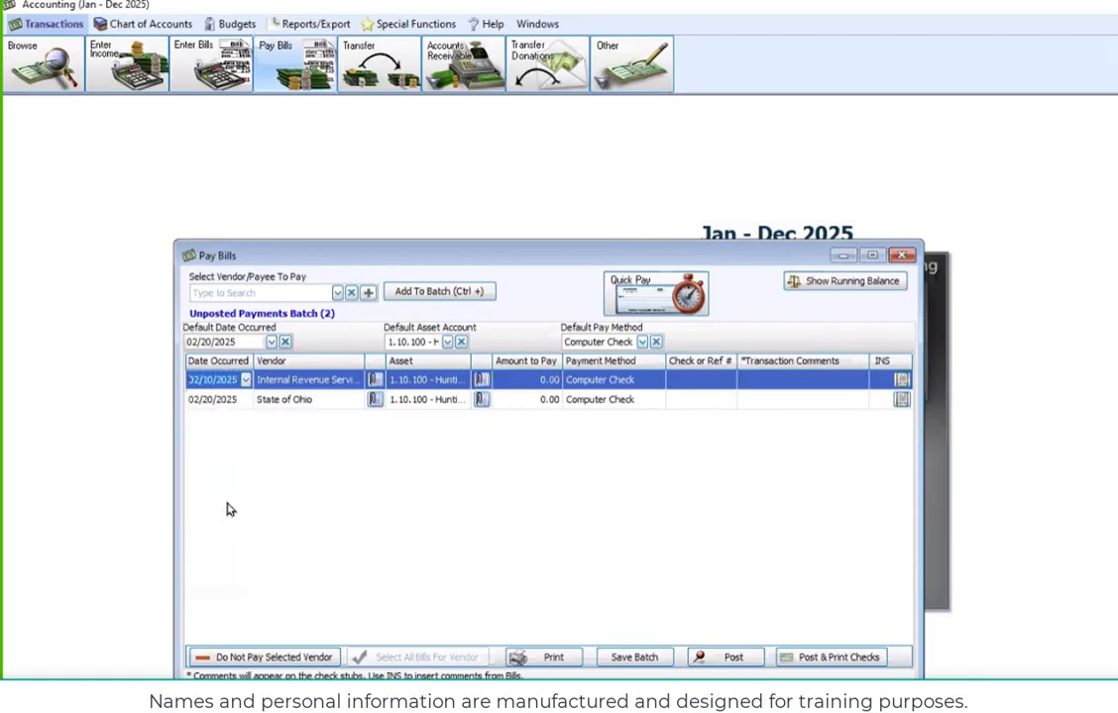
click(247, 406)
click(246, 400)
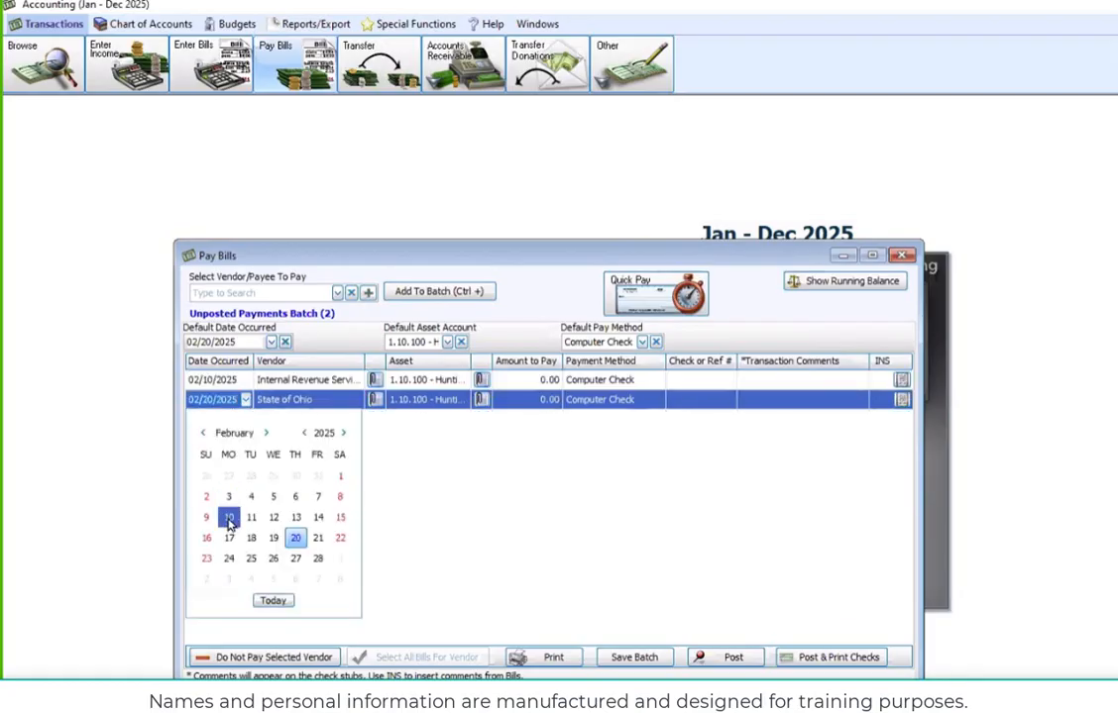
click(230, 517)
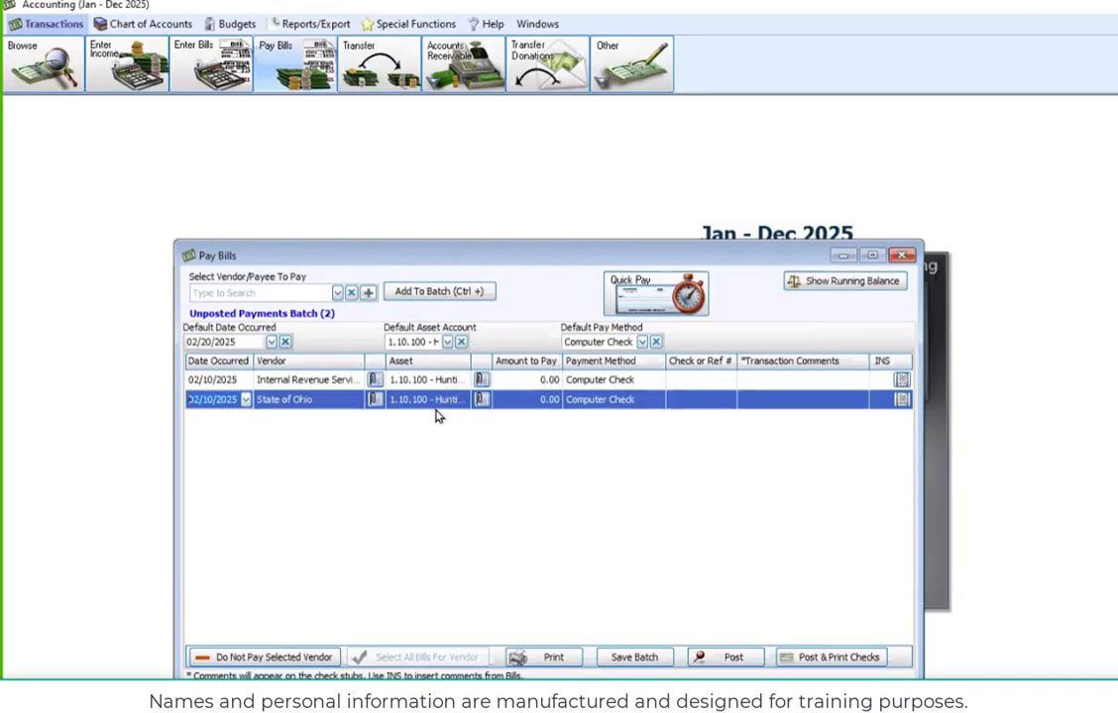
Set the amount to pay to 2,277.38 for the Internal Revenue Service and 292.00 for the State of Ohio
click(537, 384)
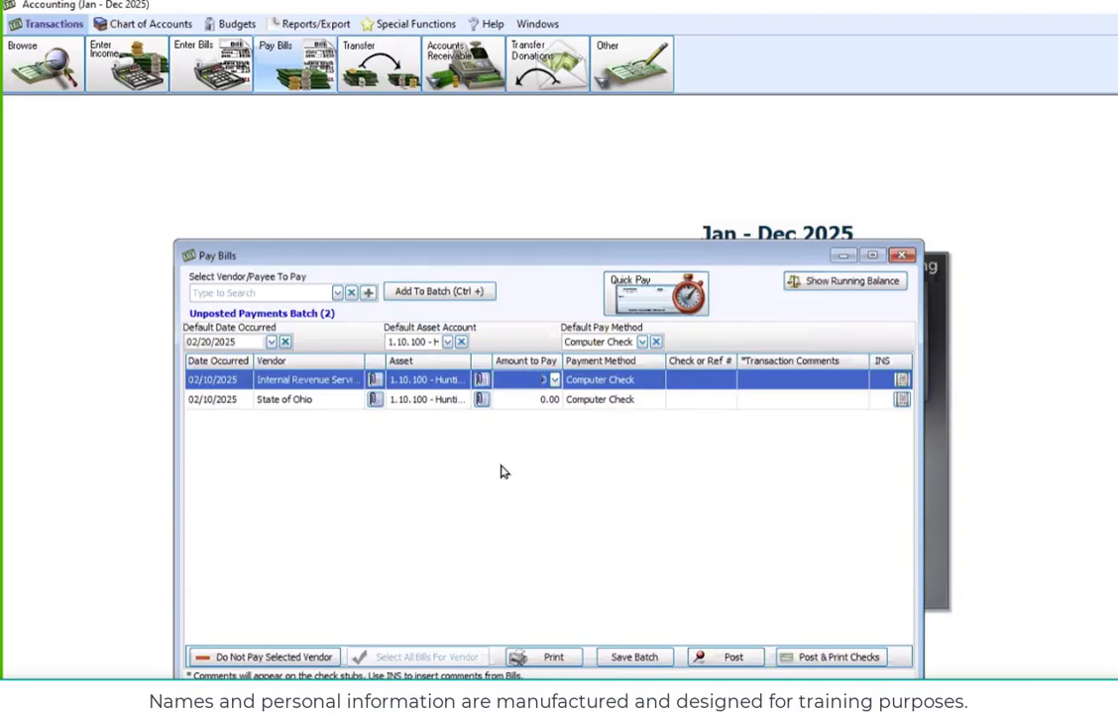
text(2277.38)
click(530, 400)
text(292)
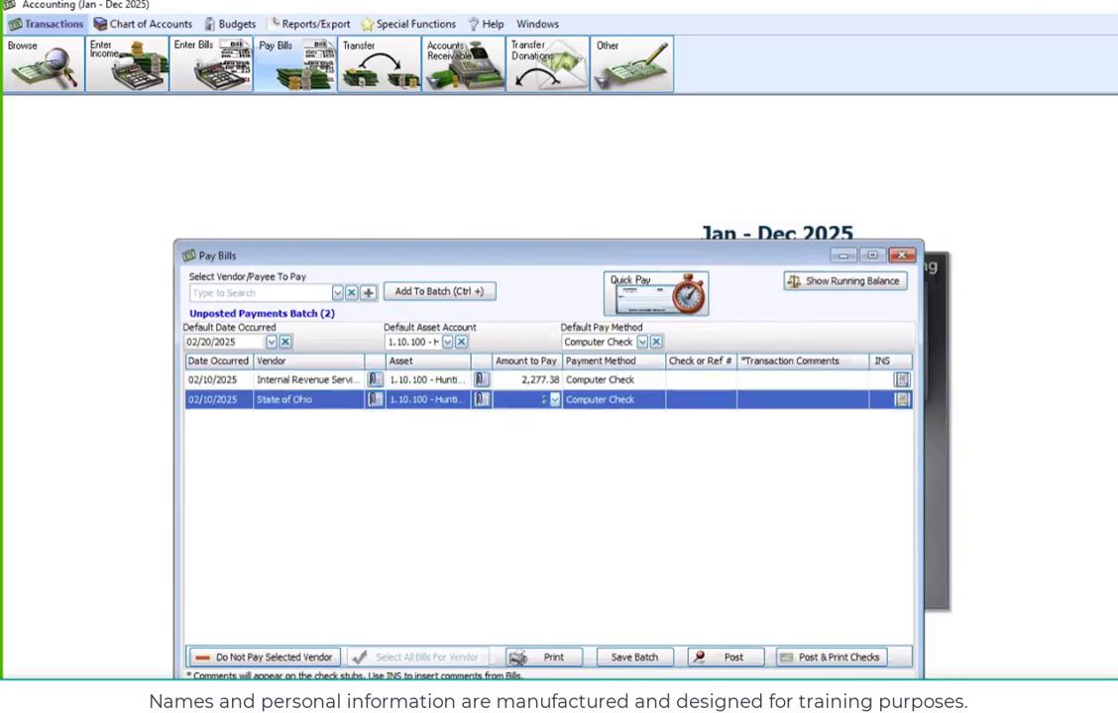
text(.00)
Set the payment method of the whole batch to EFT through the default pay method
click(657, 385)
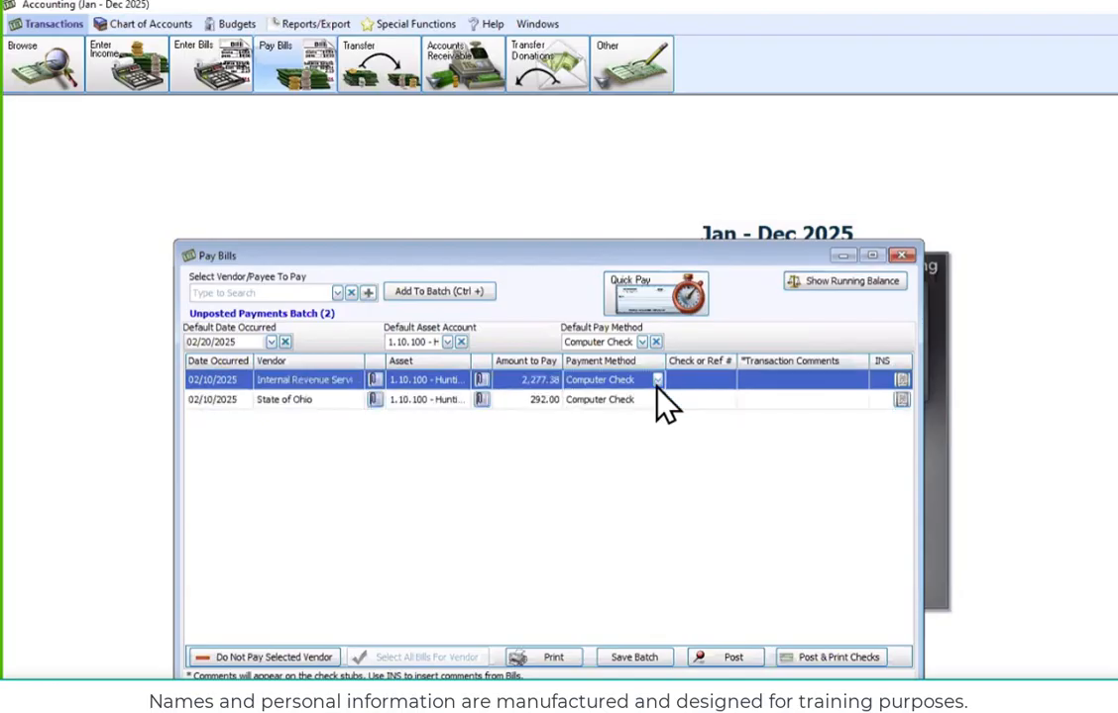
click(656, 383)
click(656, 383)
click(642, 344)
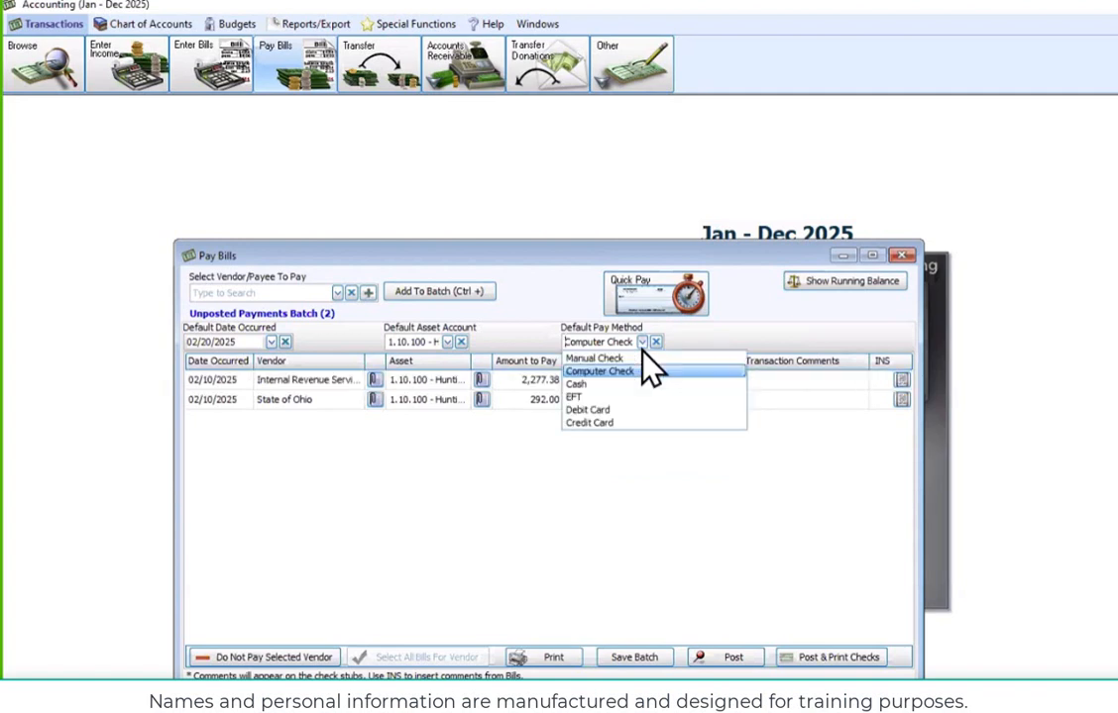
click(588, 396)
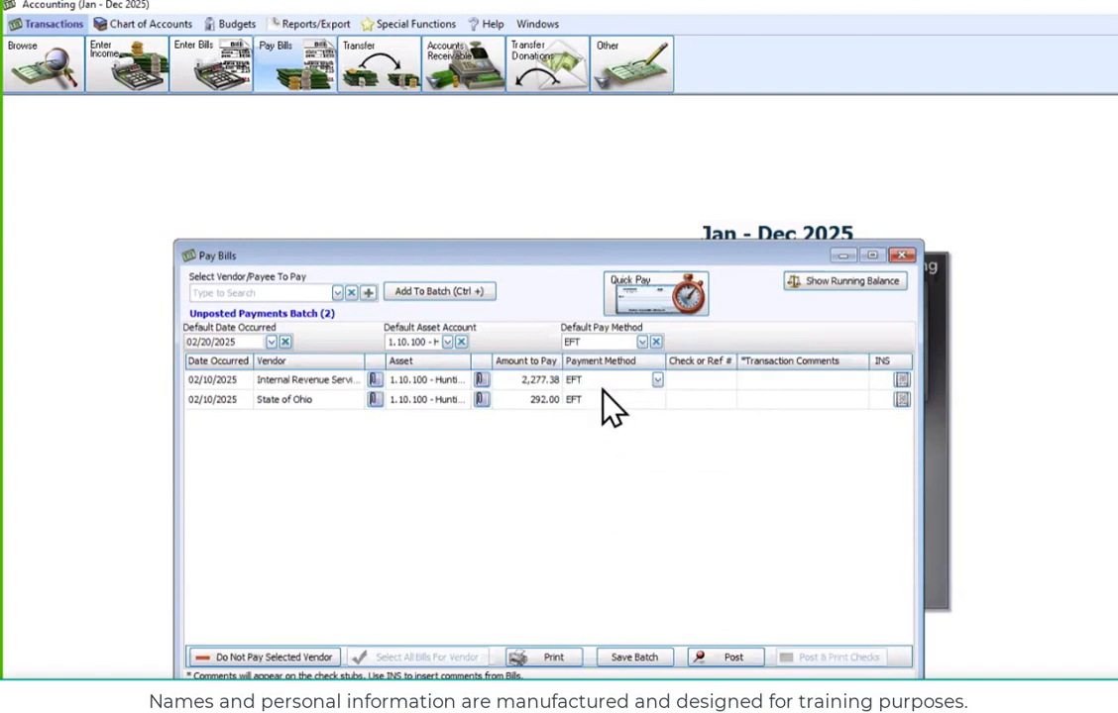
Enter the transaction comments "Jan 2025 941 taxes" for the Internal Revenue Service and "States for Jan 2025" for the State of Ohio
click(774, 385)
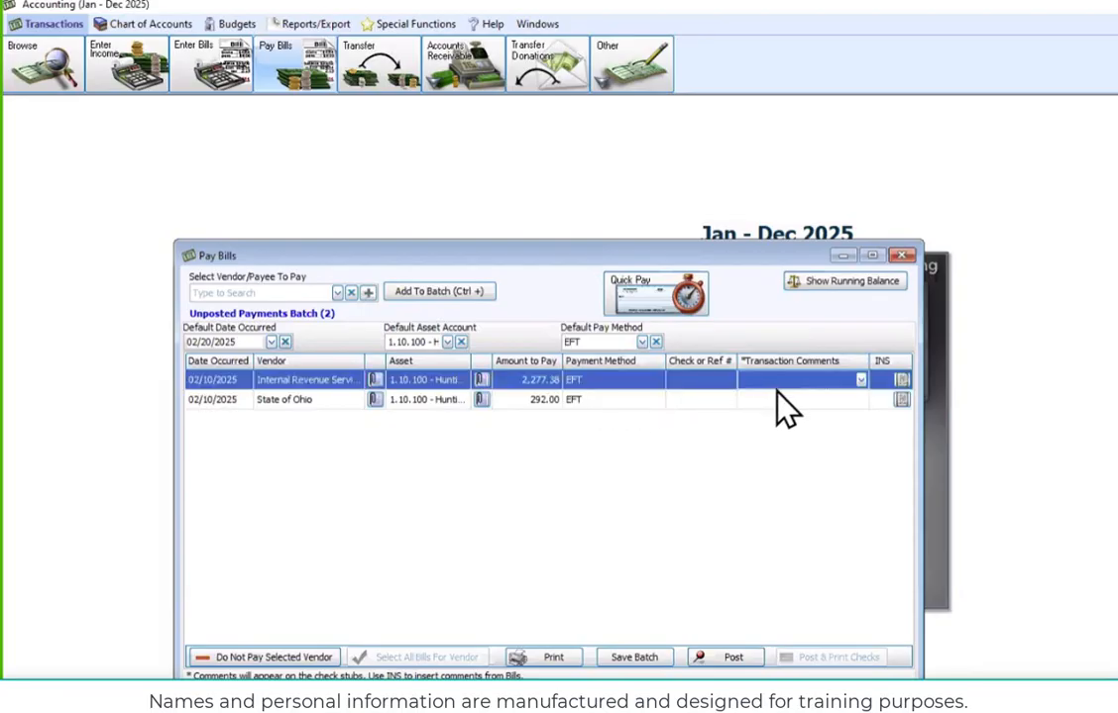
text(Jan 2025 941 taxes)
click(776, 400)
text(Sta)
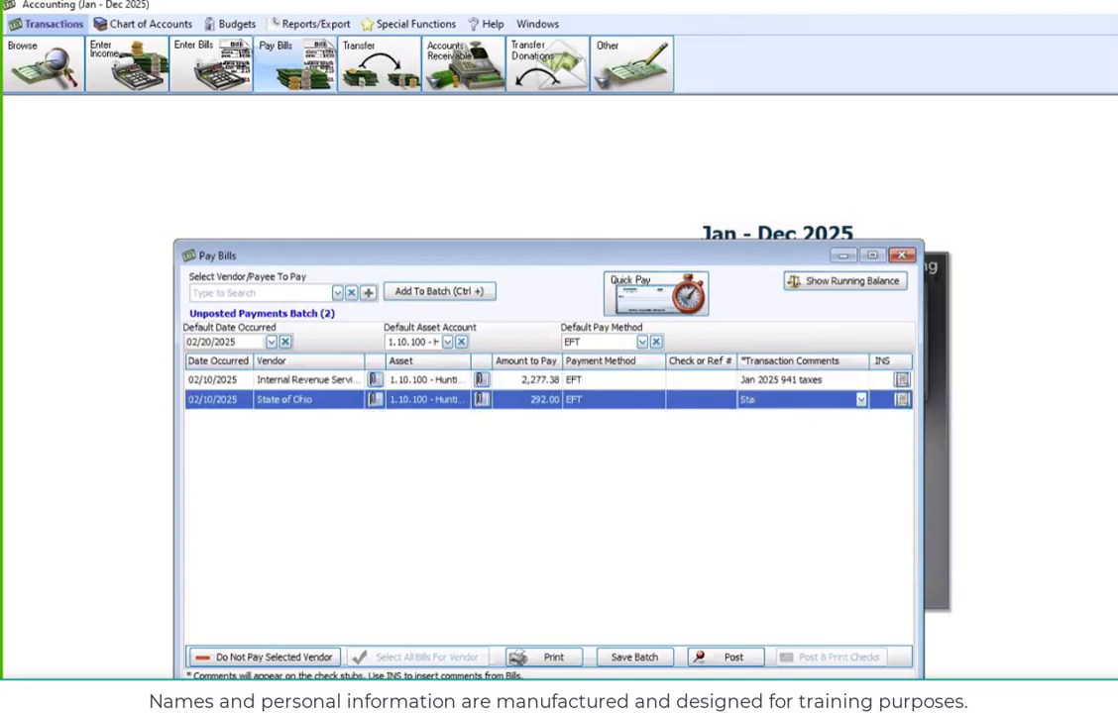
text(tes for Jan 2025)
Post the payment batch without printing the transactions, and close the bill payment window
click(723, 658)
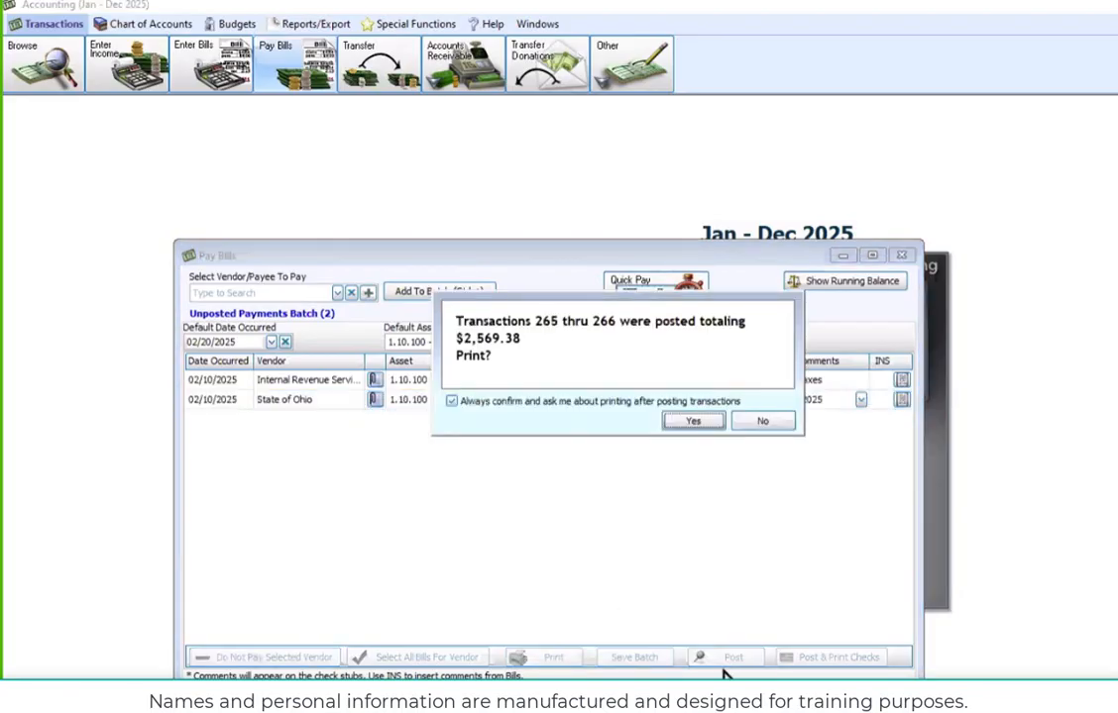
click(764, 421)
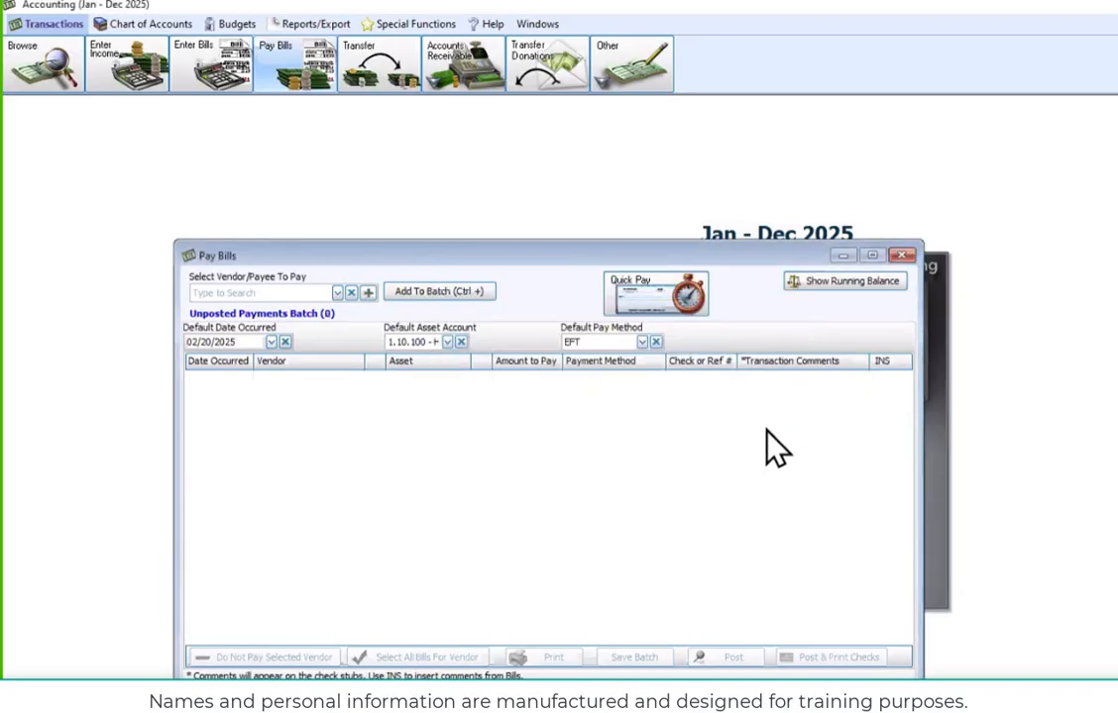
click(901, 256)
Check the monthly balances of 941 Taxes Payable and State Taxes Payable in the chart of accounts, and close it
click(492, 353)
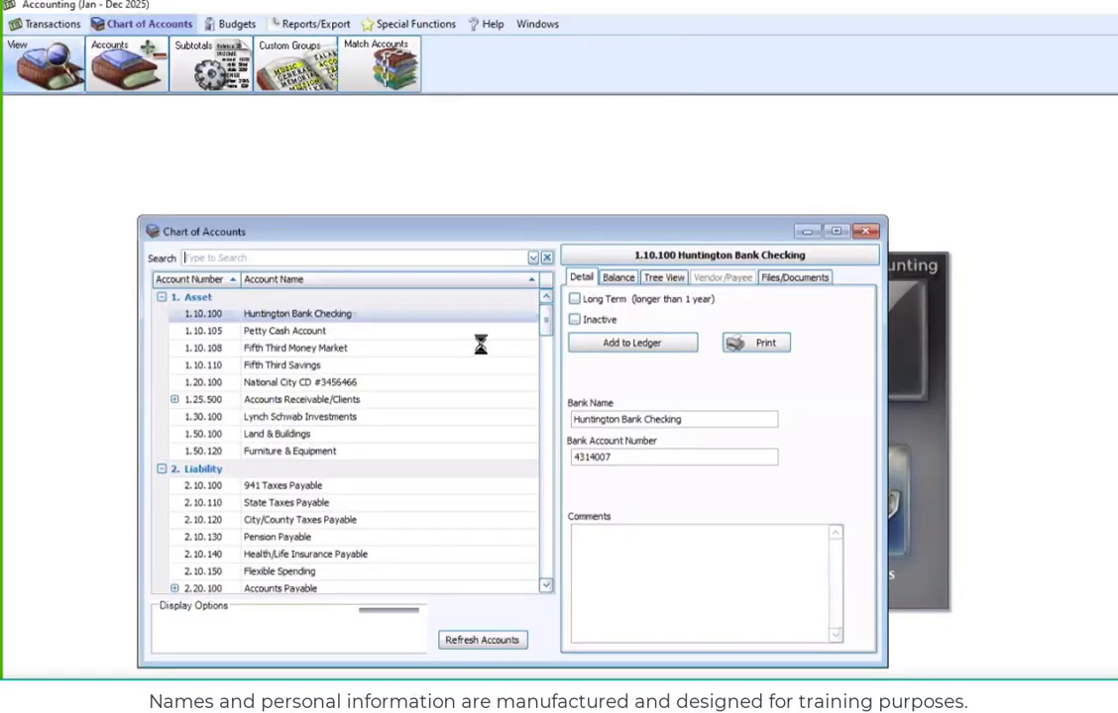
click(298, 485)
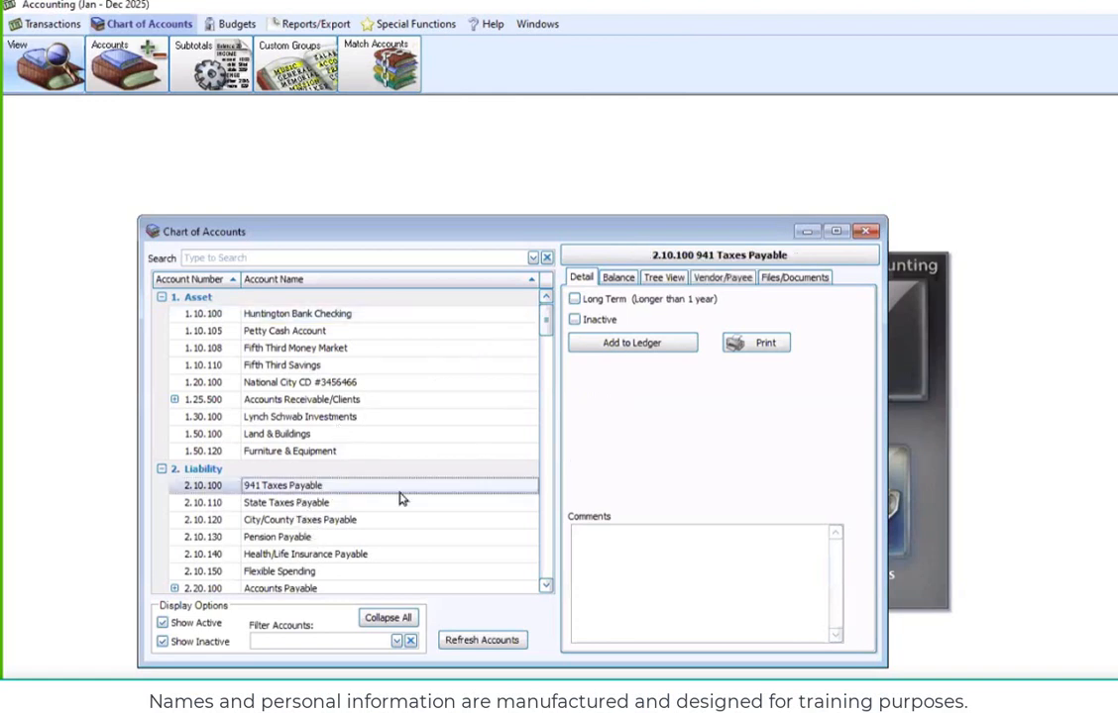
click(614, 279)
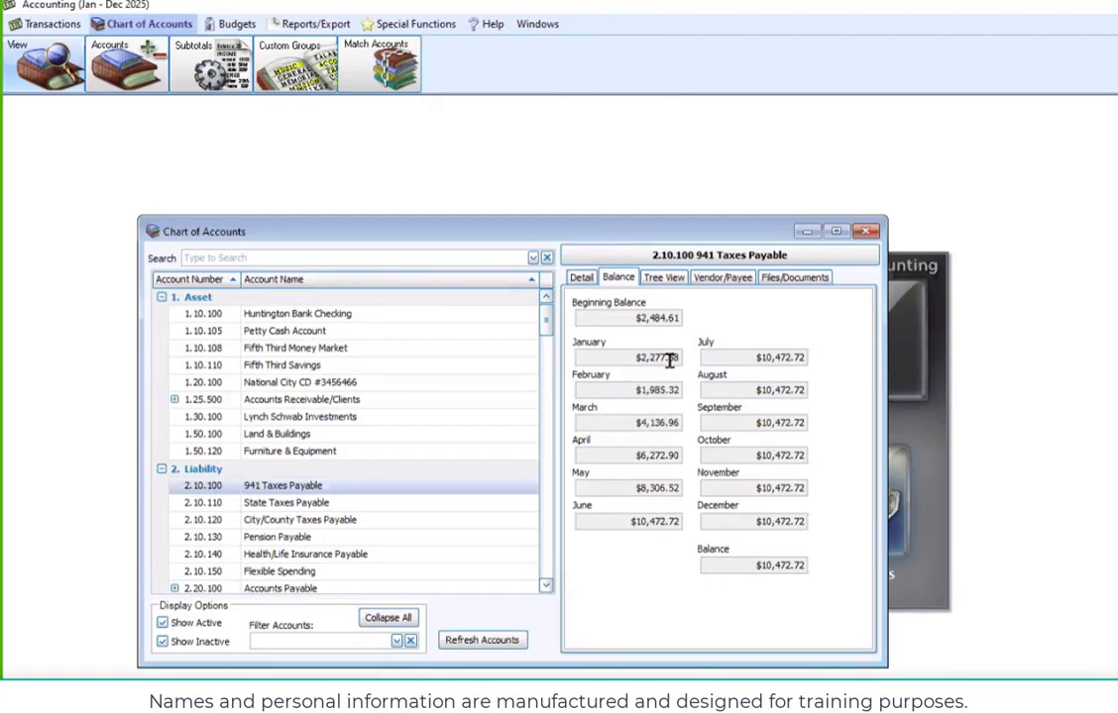
click(297, 502)
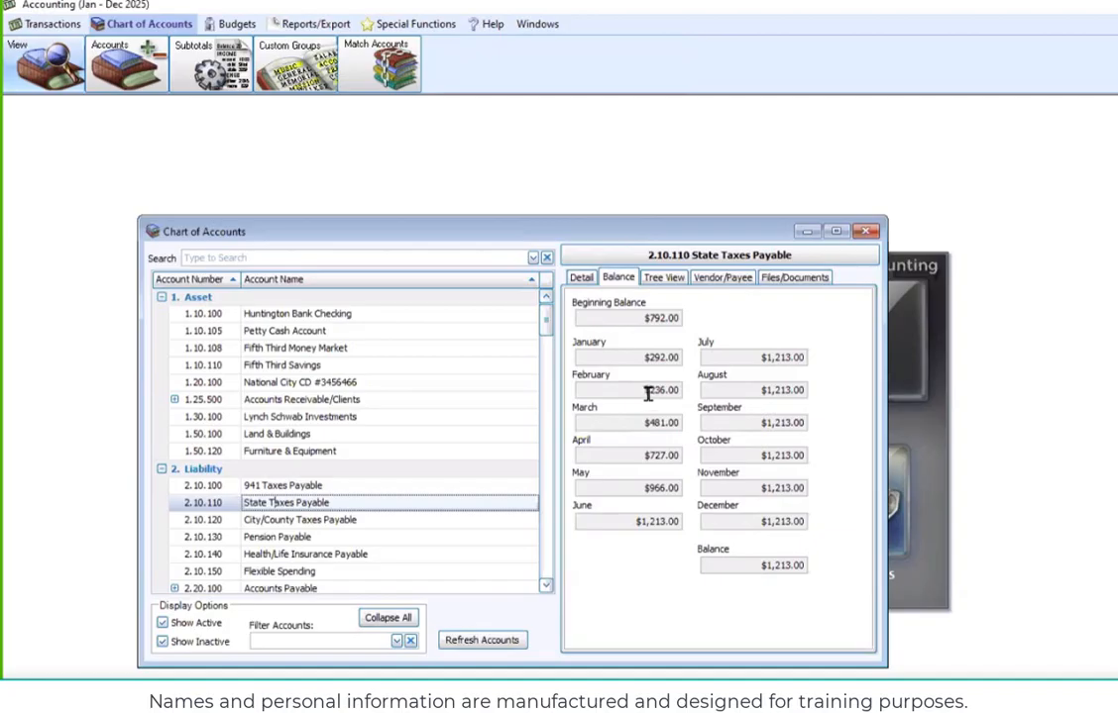
click(865, 233)
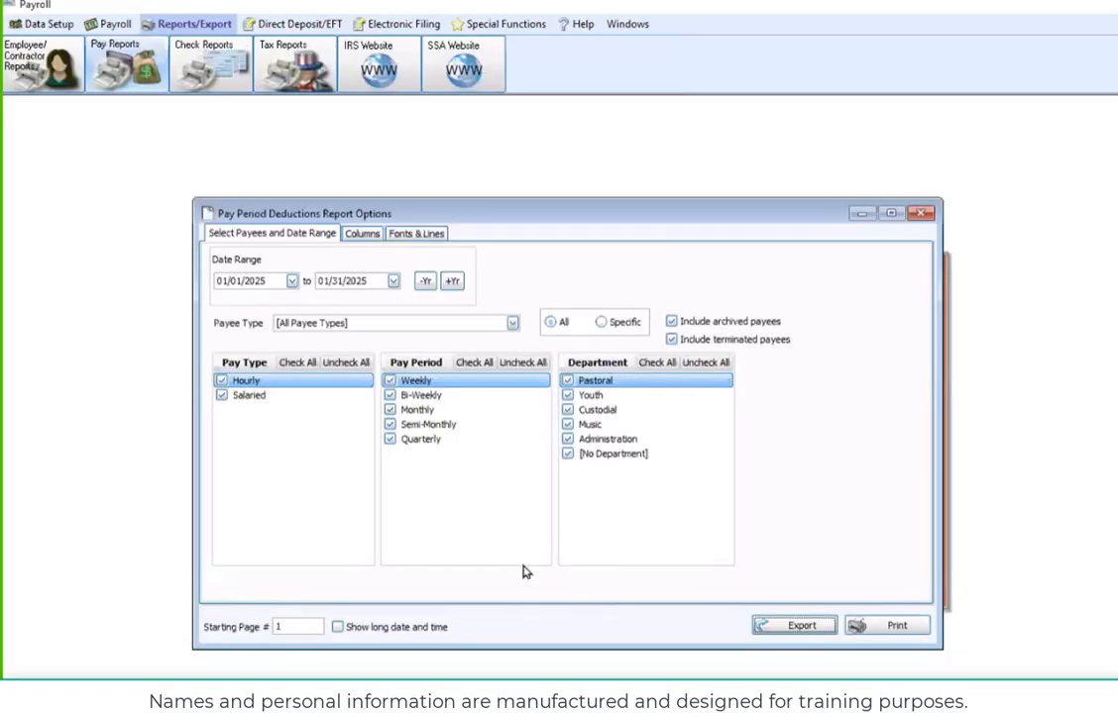
In Payroll, replace the deductions report options with a Local Taxes detail report for 01/01/2025 to 01/31/2025 and preview it
click(920, 213)
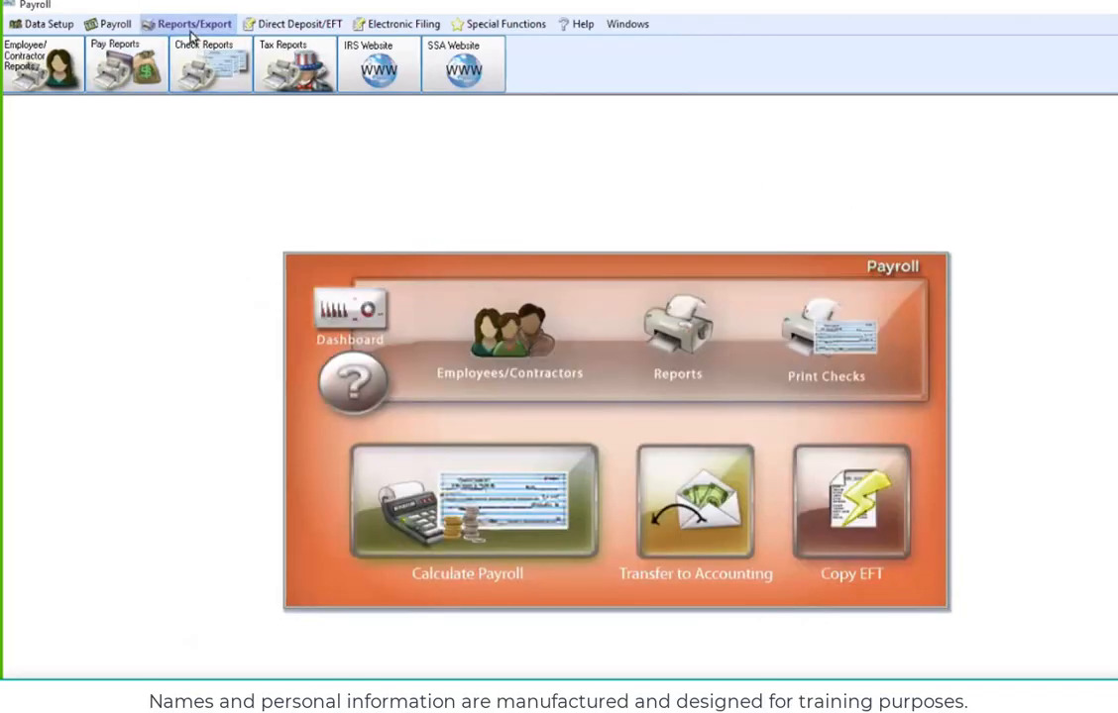
click(123, 72)
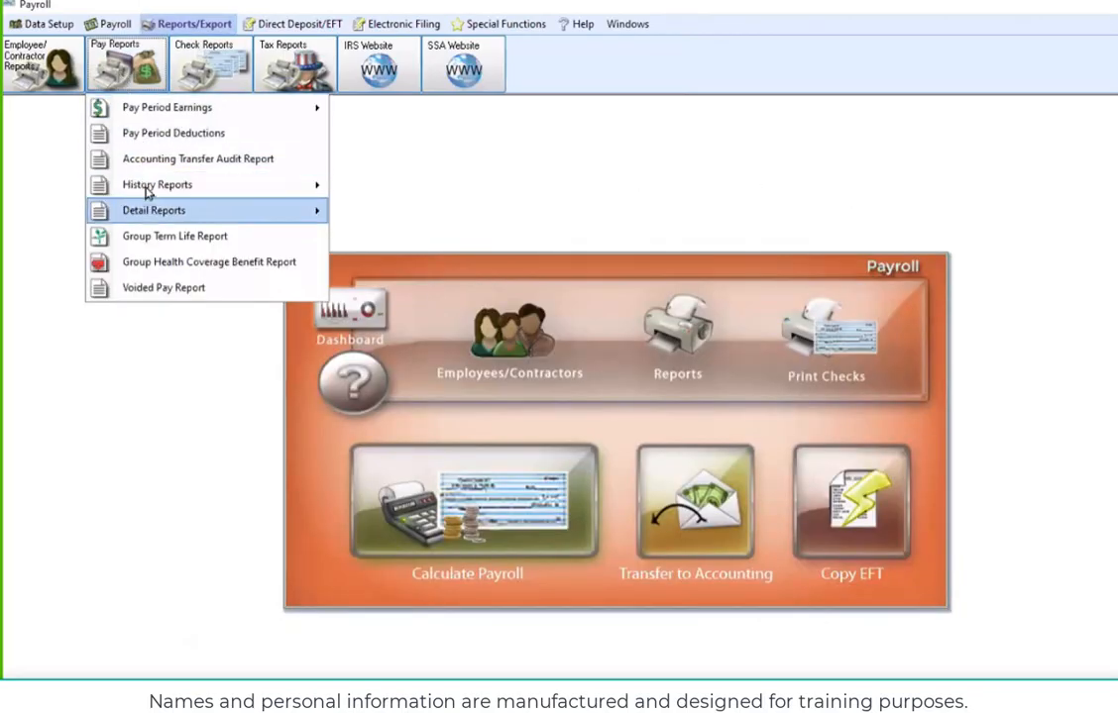
mouse_move(167, 210)
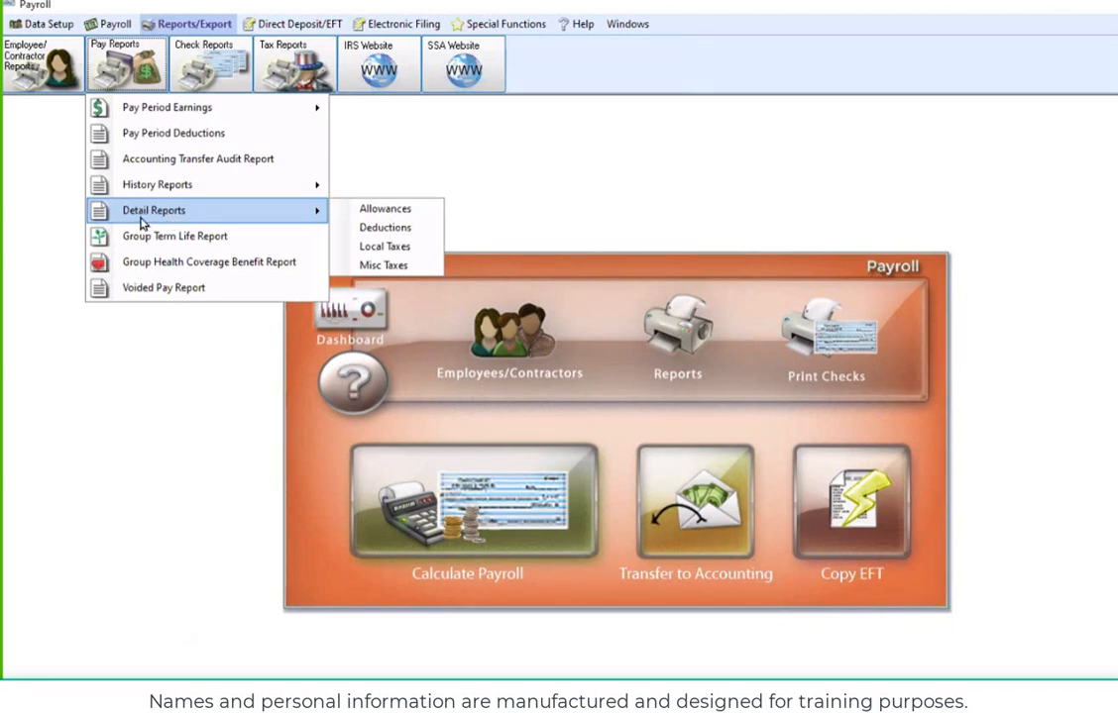
click(393, 248)
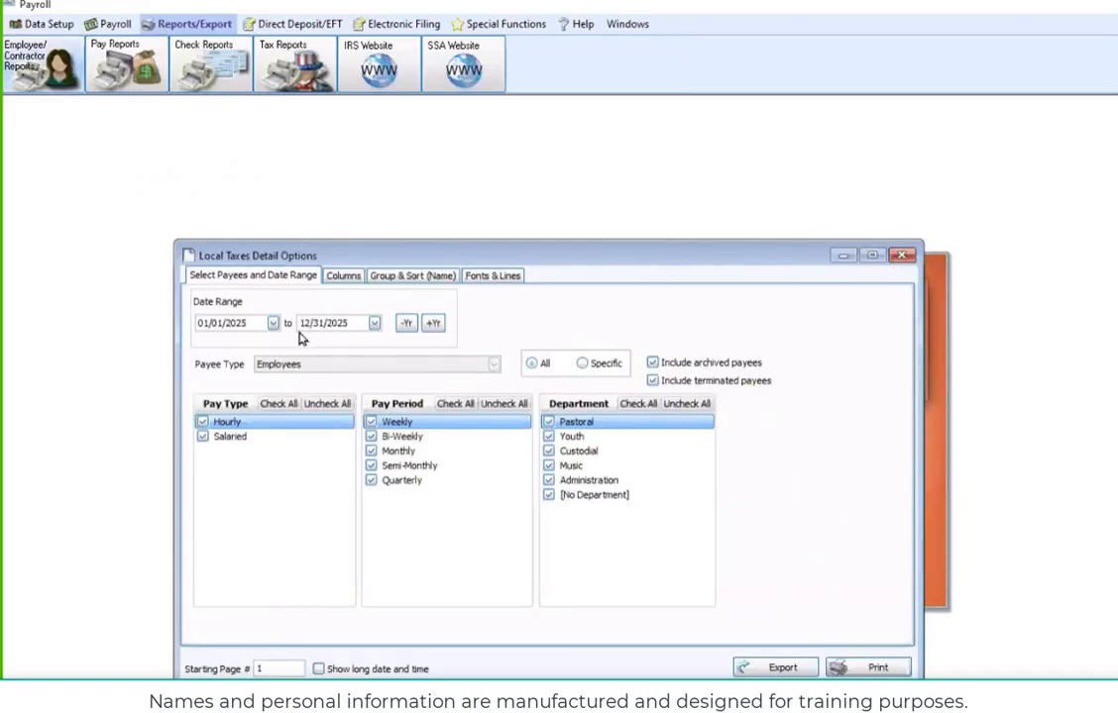
click(315, 327)
text(01)
click(876, 668)
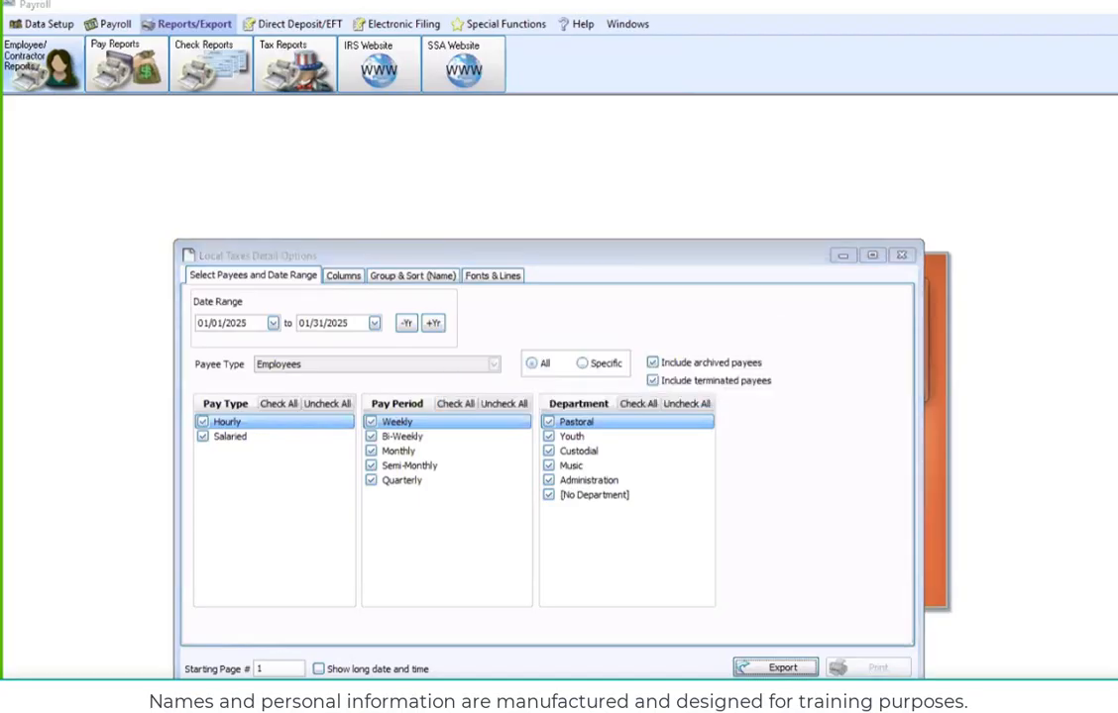
Review each employee's local tax withholding in the Local Taxes Detail report through to the totals on the last page
scroll(871, 626, down, 1)
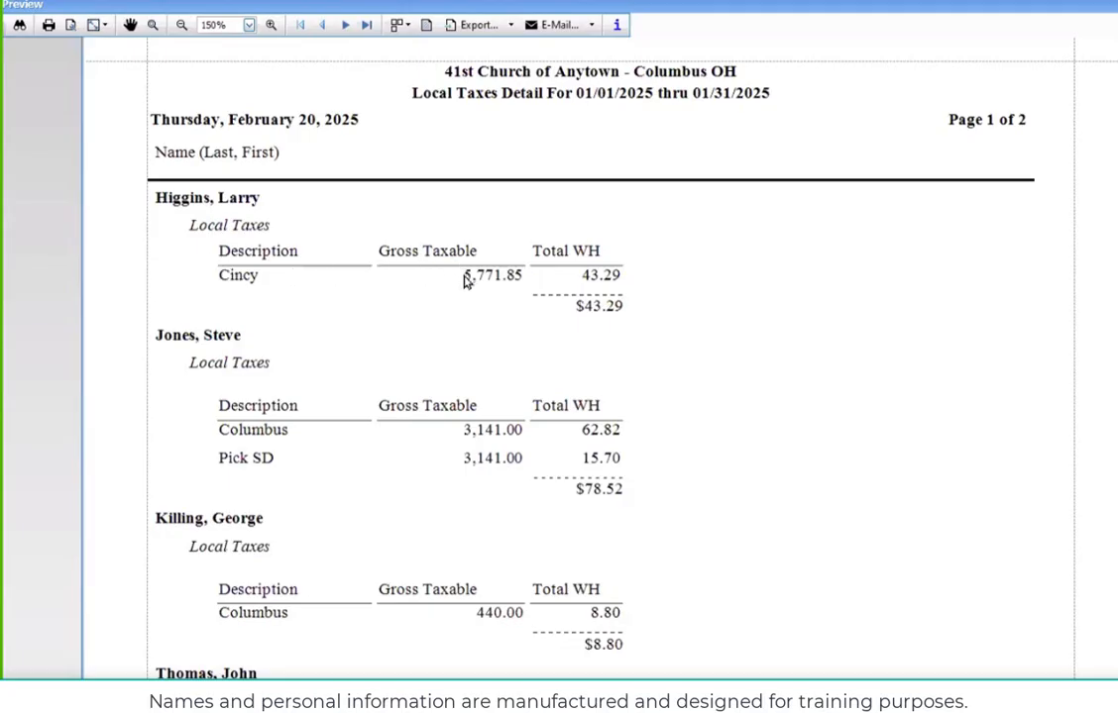
scroll(469, 280, down, 1)
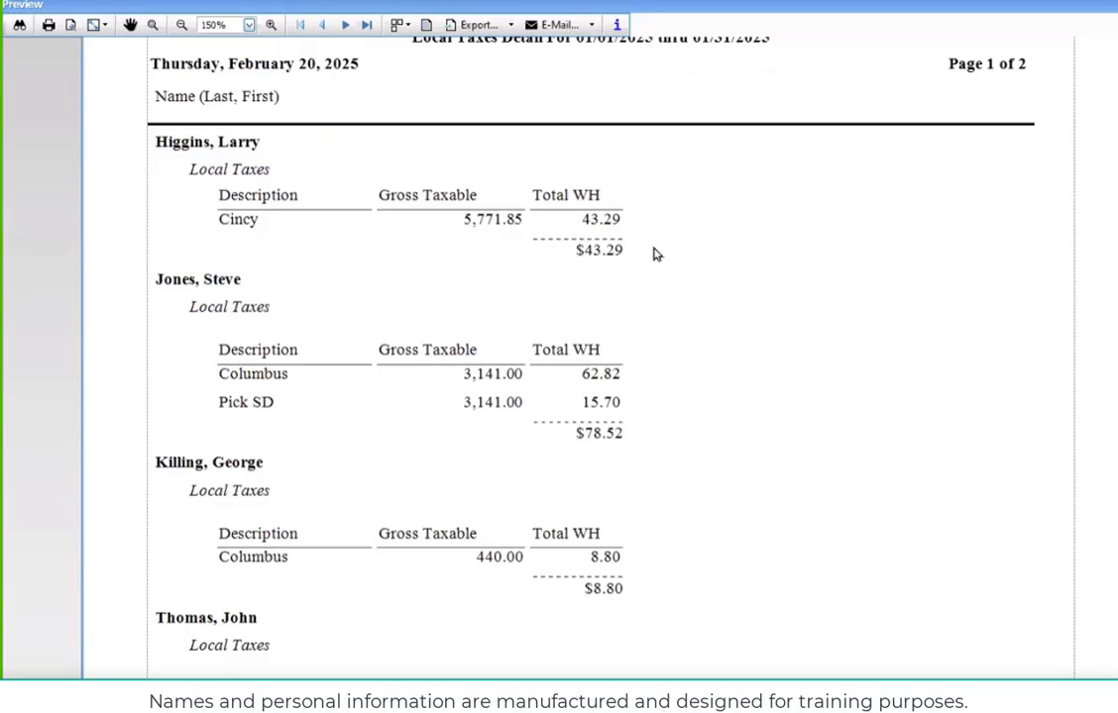
scroll(705, 283, down, 1)
scroll(705, 284, down, 1)
scroll(708, 285, down, 2)
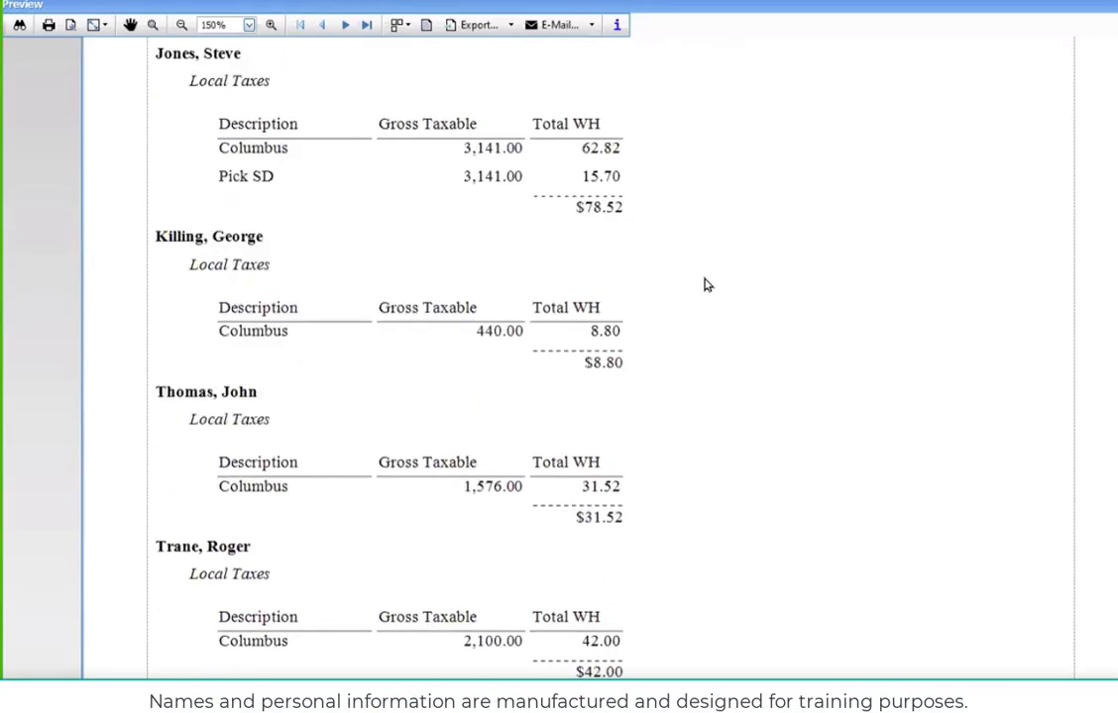
scroll(706, 280, down, 3)
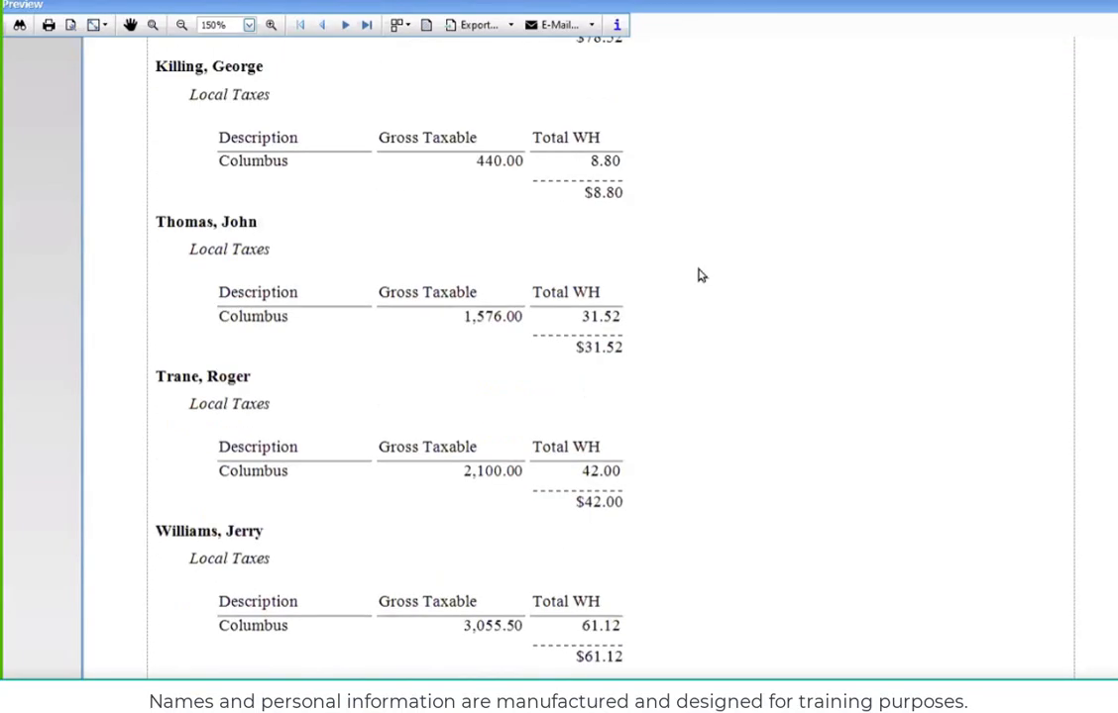
scroll(699, 277, down, 12)
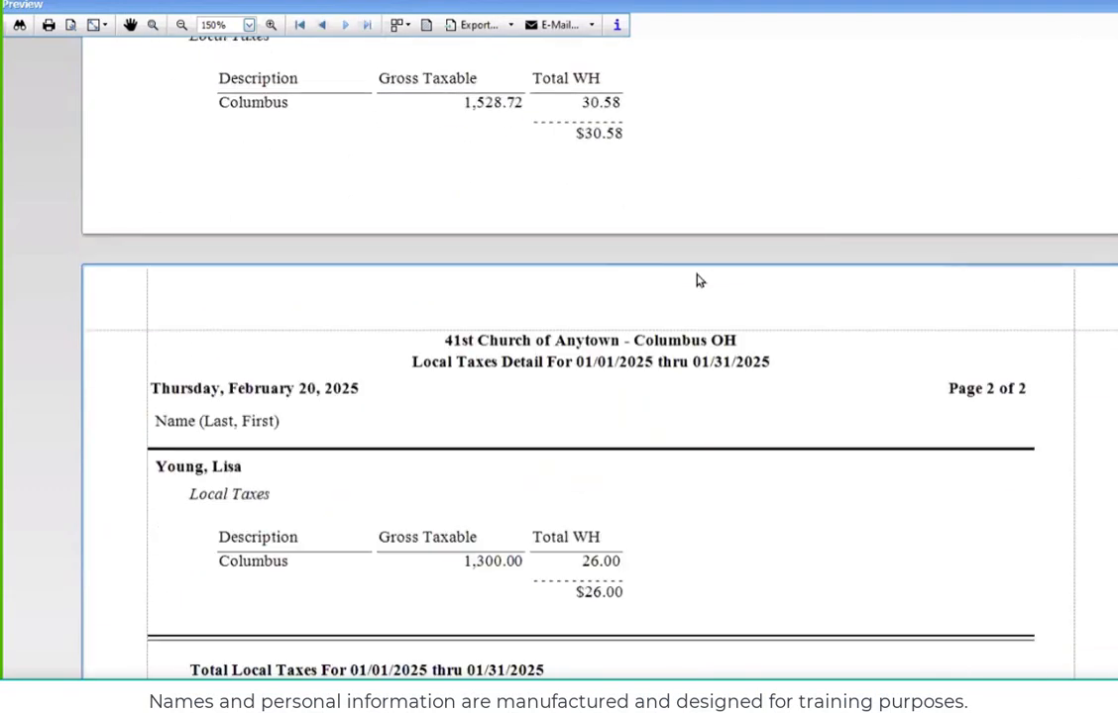
scroll(699, 281, down, 6)
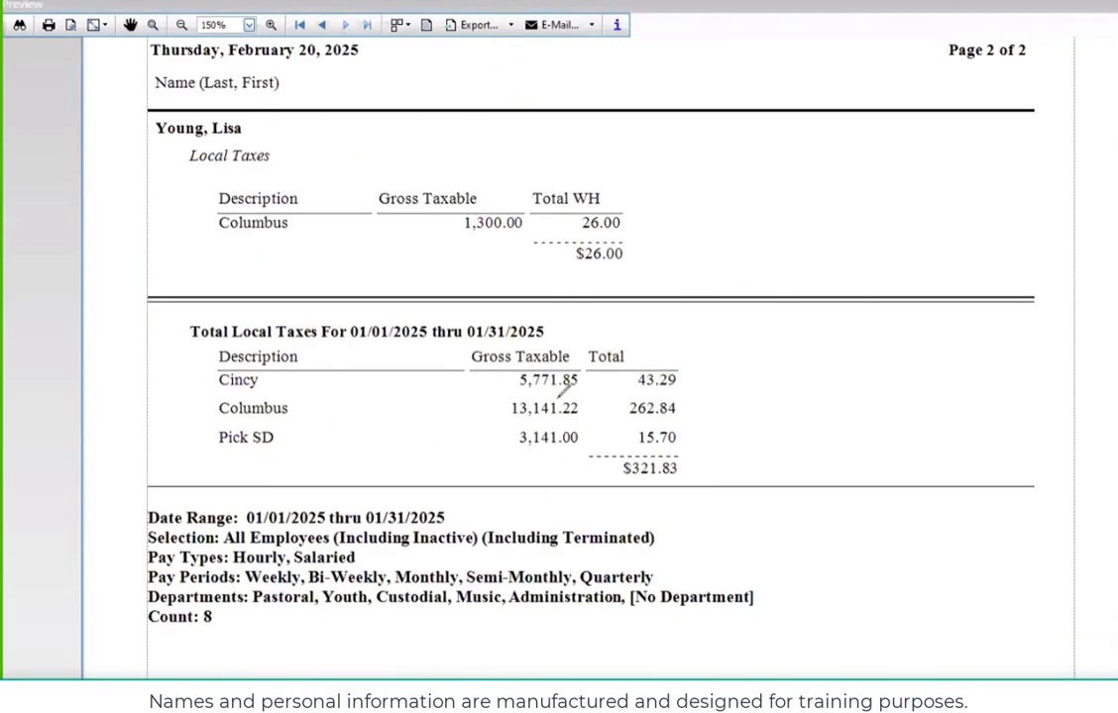
Circle the Total Local Taxes section and its grand total in the report, and clear the annotations
mouse_move(155, 322)
mouse_down()
mouse_move(629, 328)
mouse_move(745, 483)
mouse_move(250, 491)
mouse_move(128, 350)
mouse_move(137, 322)
mouse_up()
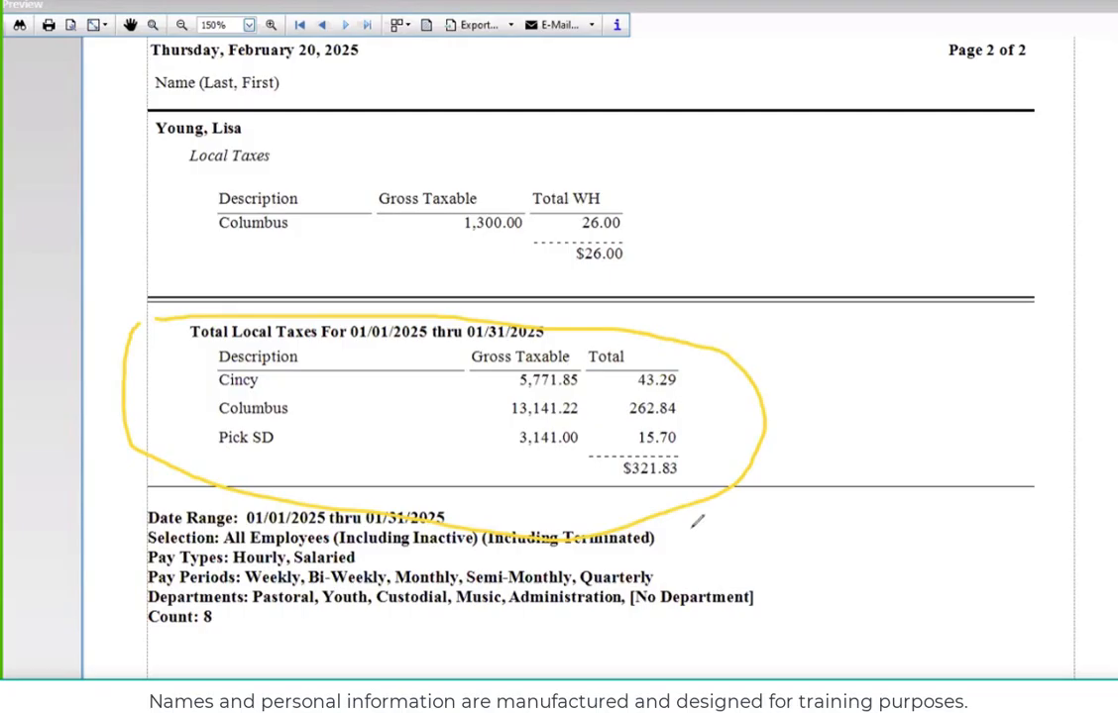
mouse_move(698, 459)
mouse_down()
mouse_move(600, 467)
mouse_move(660, 503)
mouse_move(693, 464)
mouse_up()
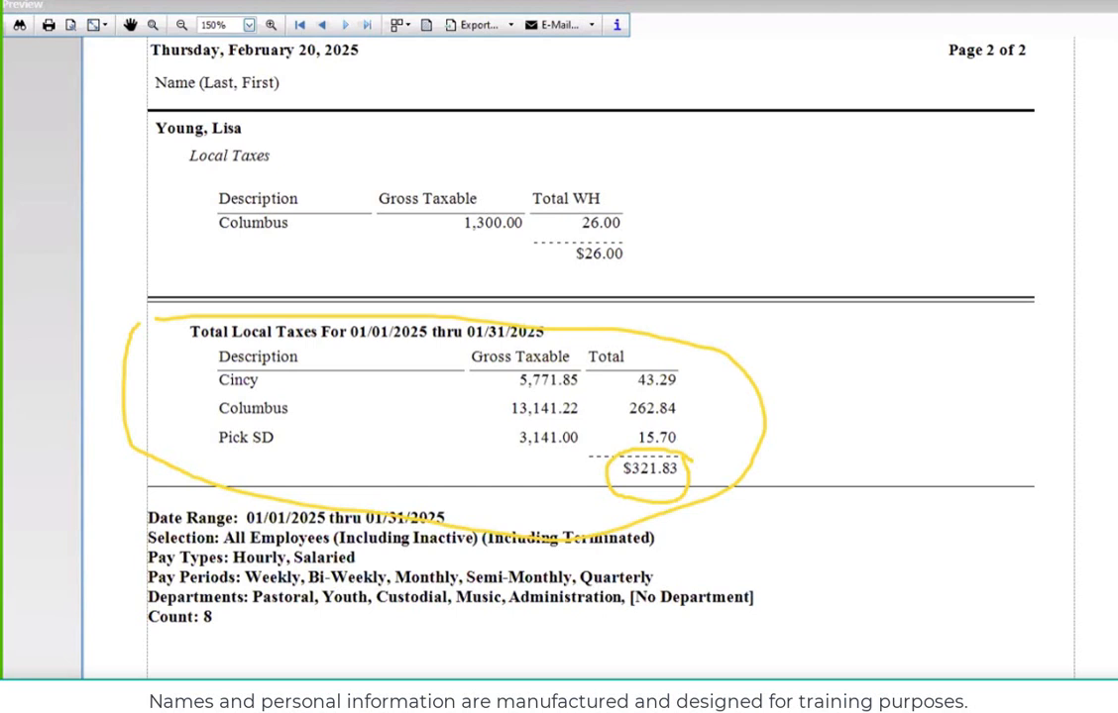
key(Escape)
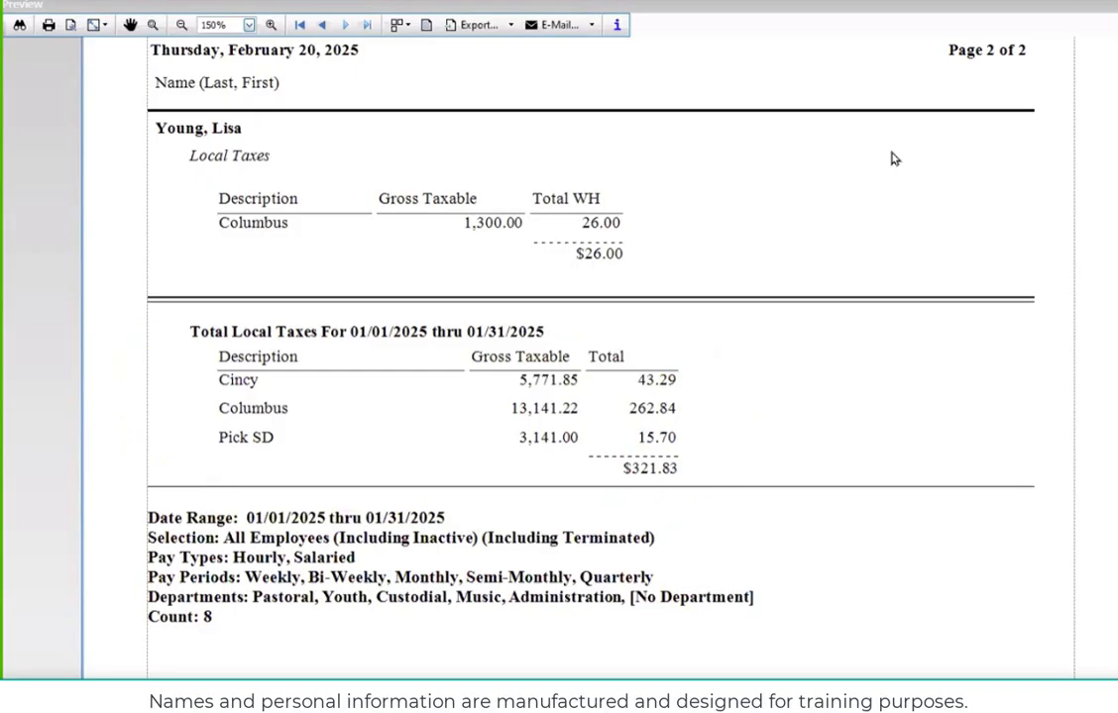
Close the local taxes report preview and its options, and switch from Payroll to Accounting
click(1111, 4)
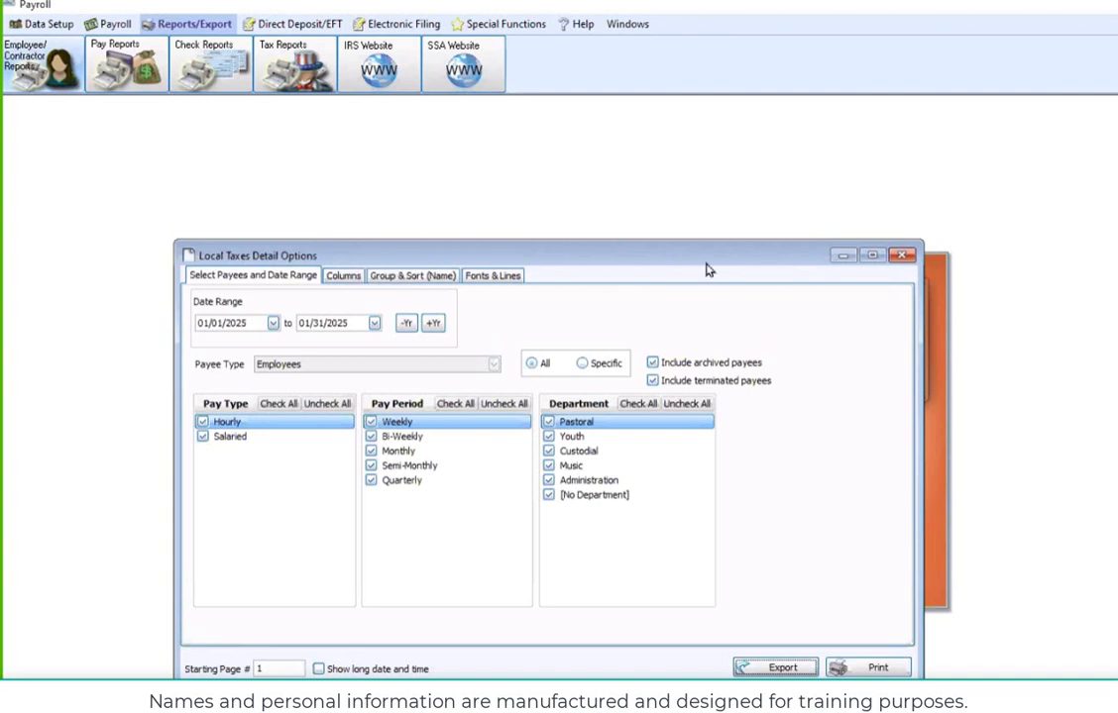
click(901, 257)
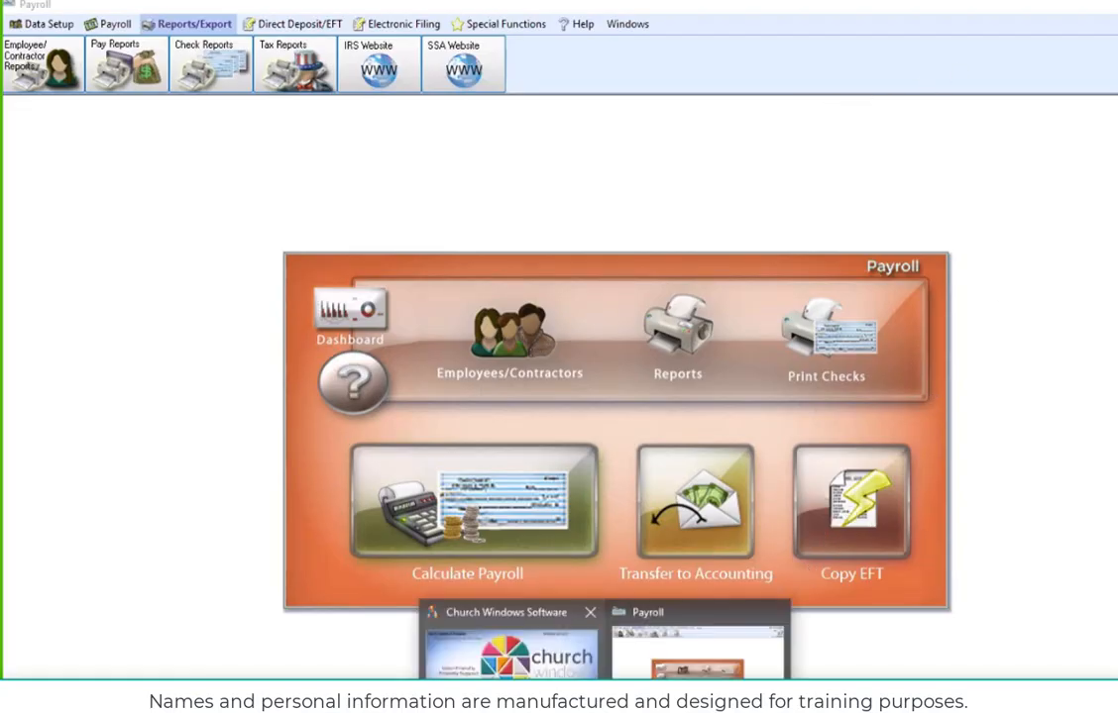
click(555, 639)
click(585, 538)
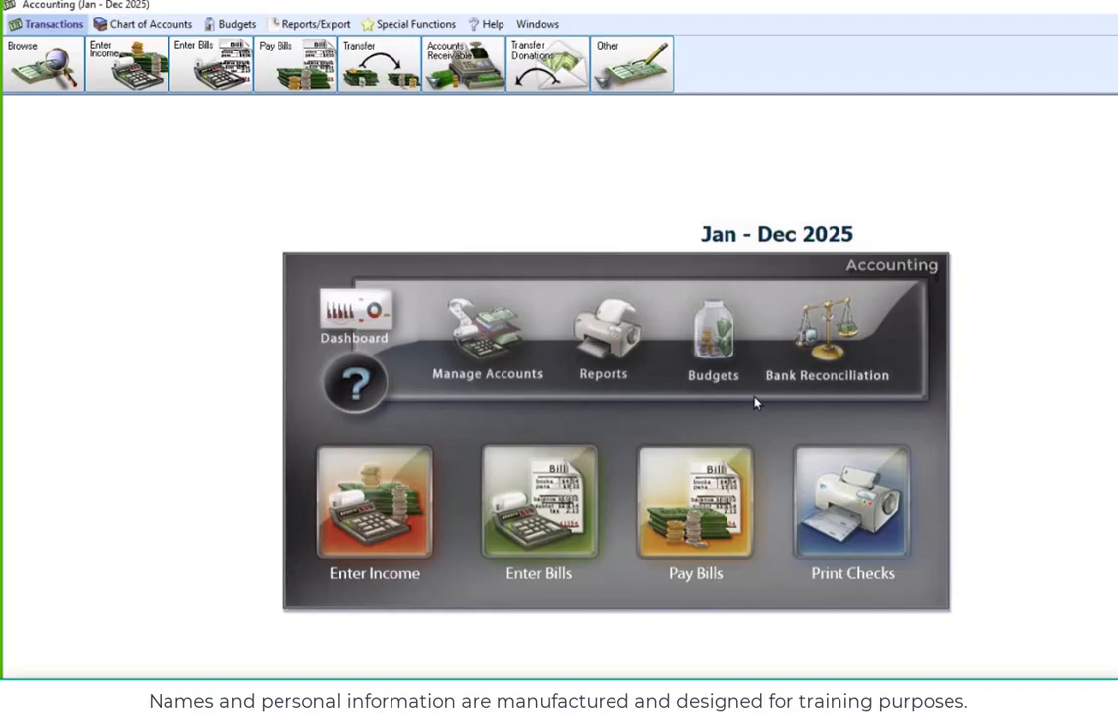
From the chart of accounts, preview a General Ledger report for account 2.10.100 941 Taxes Payable with balances for January 2025
click(487, 344)
double_click(287, 486)
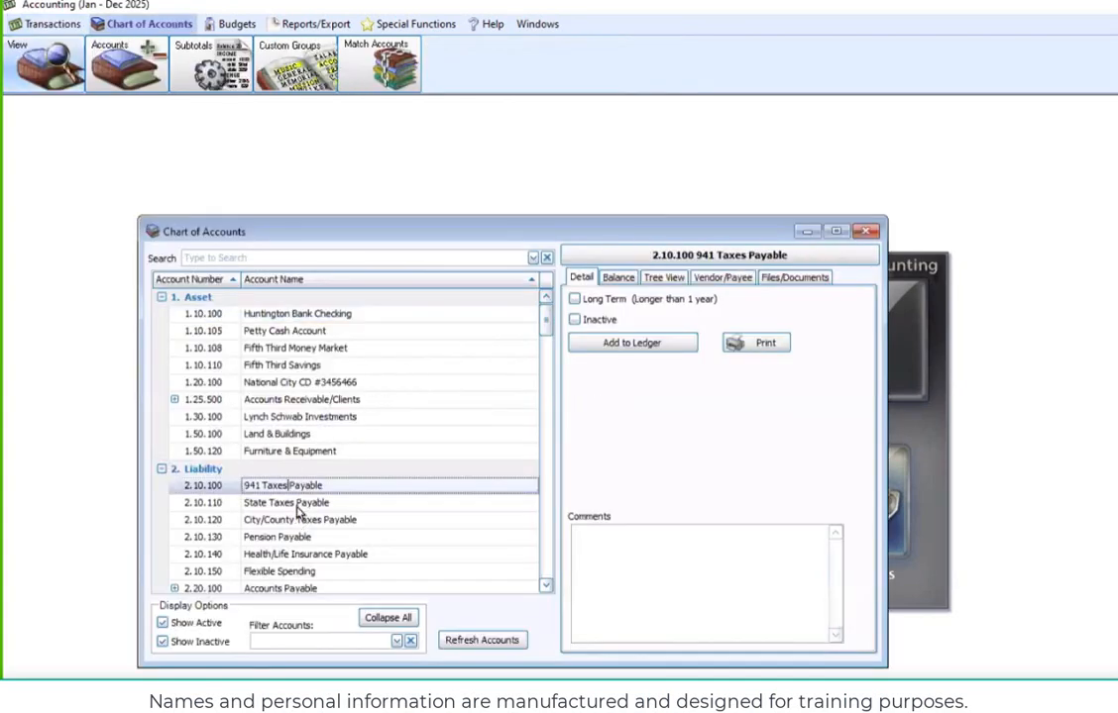
click(755, 343)
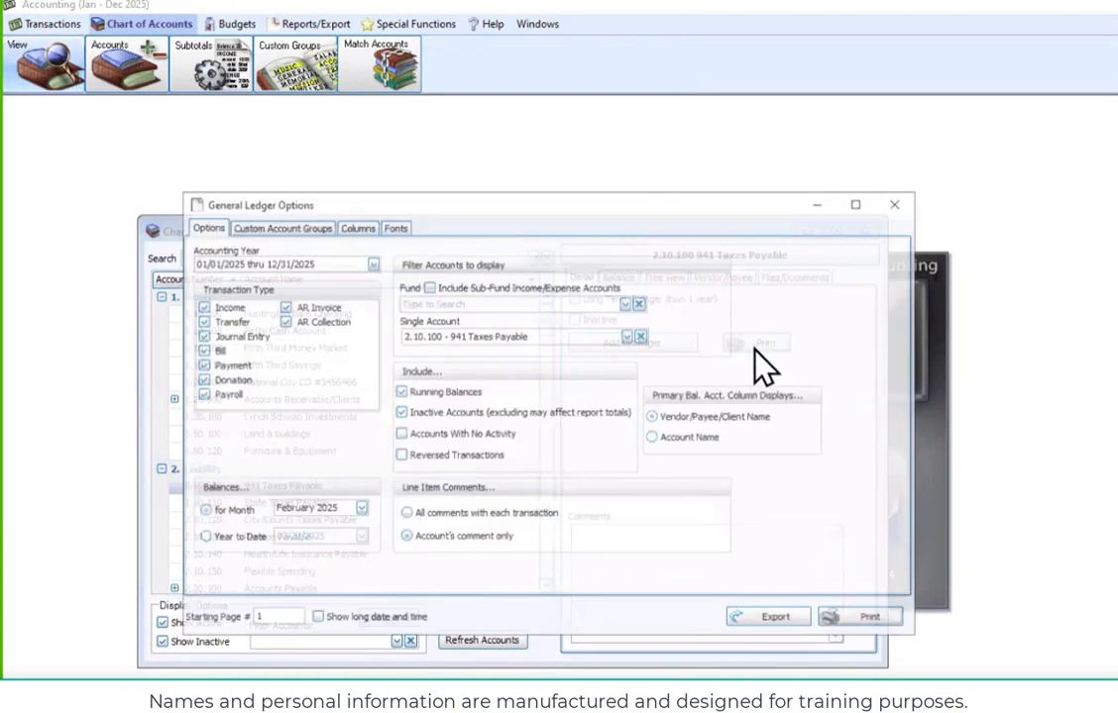
click(359, 508)
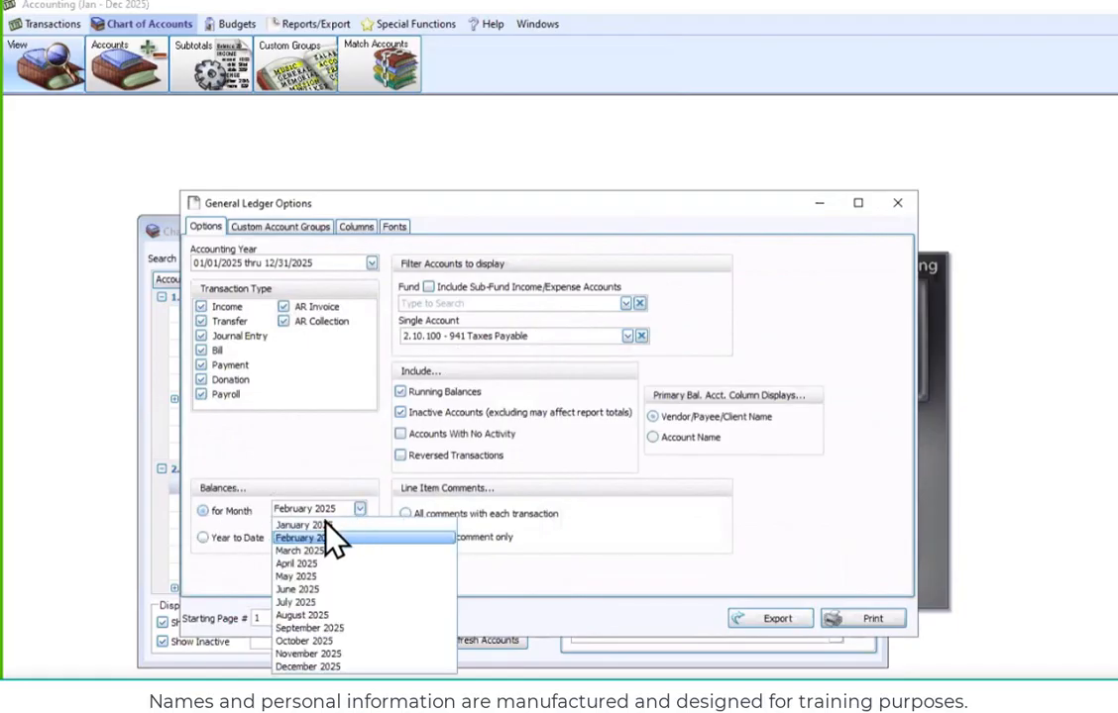
click(297, 524)
click(753, 621)
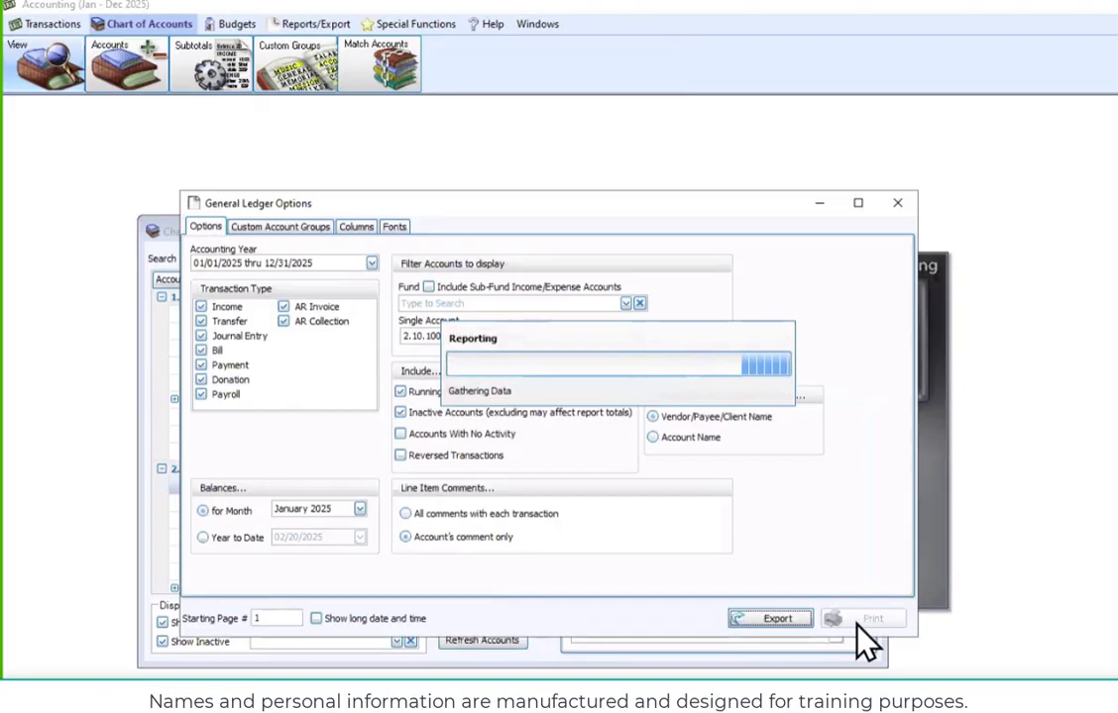
Review the 941 Taxes Payable ledger's payment, federal withholding and FICA entries, and close the report, its options and the chart of accounts
scroll(495, 400, down, 5)
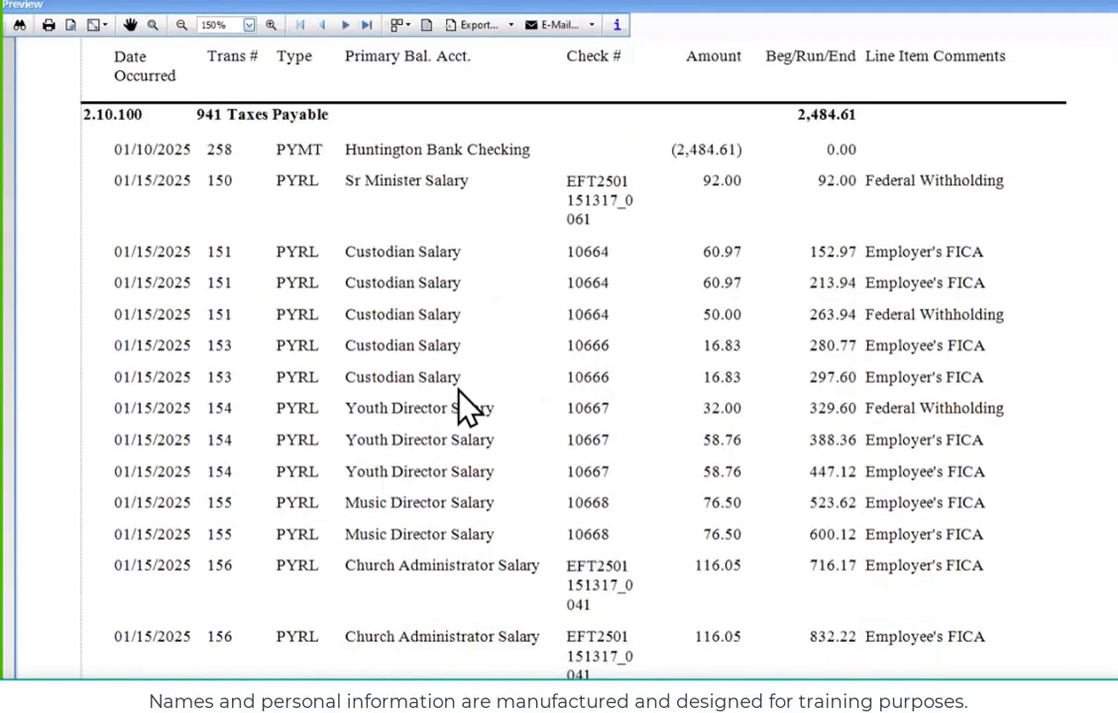
scroll(639, 366, down, 1)
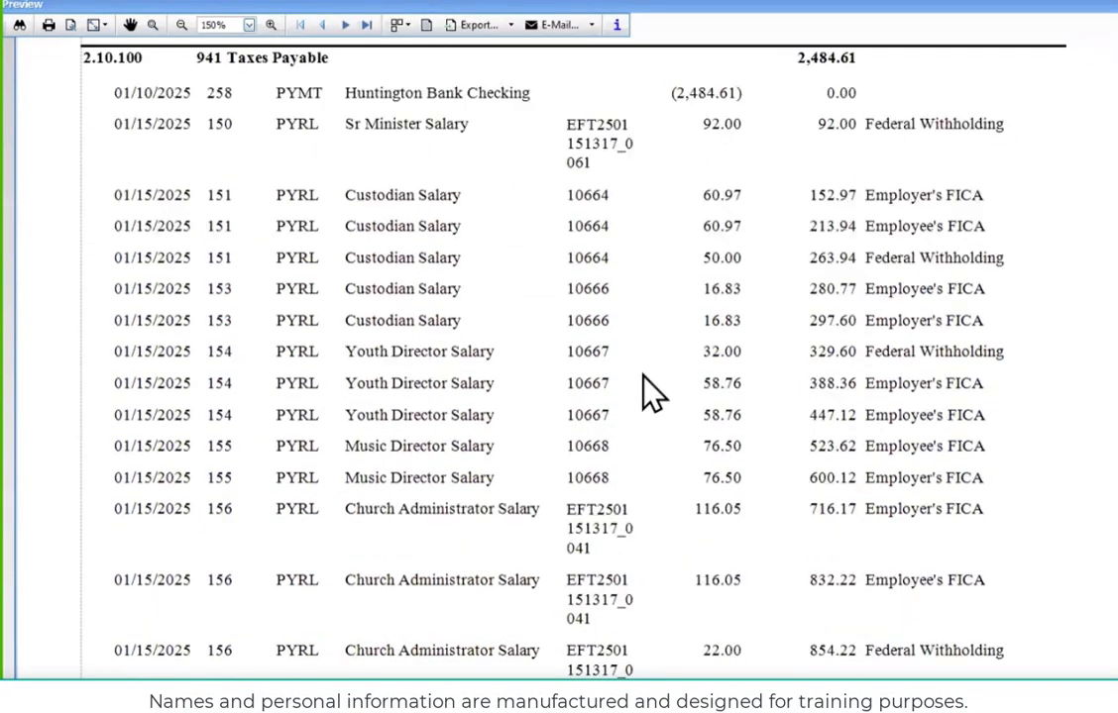
scroll(655, 398, down, 1)
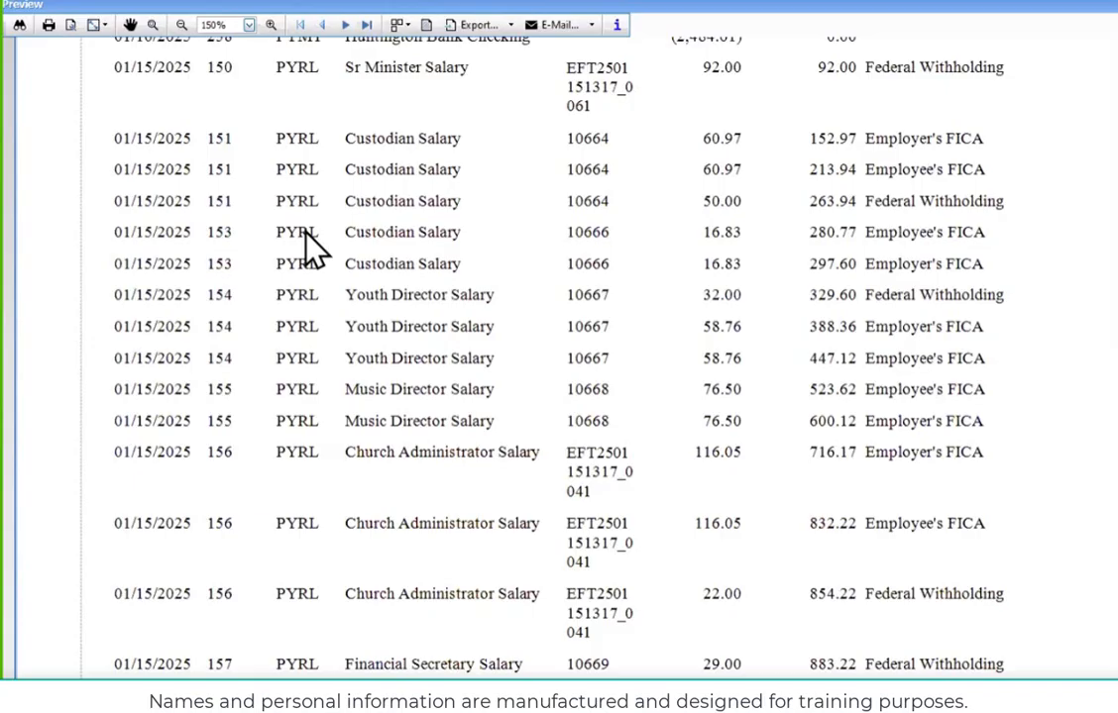
scroll(125, 457, up, 2)
scroll(237, 420, down, 5)
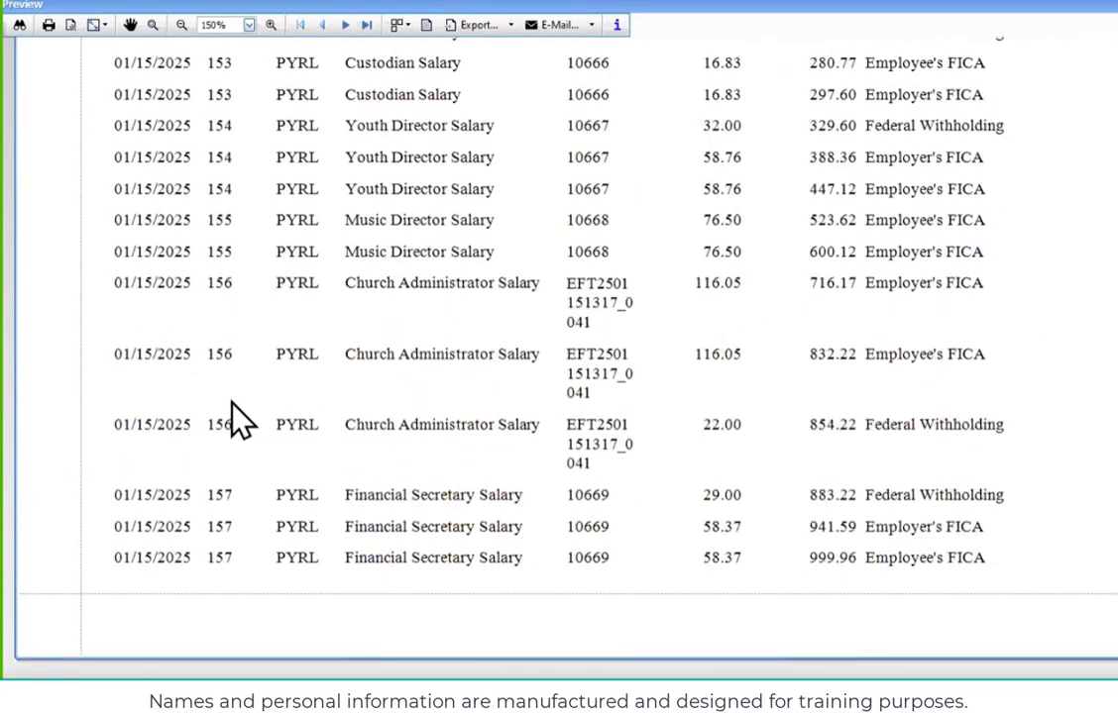
scroll(237, 401, down, 2)
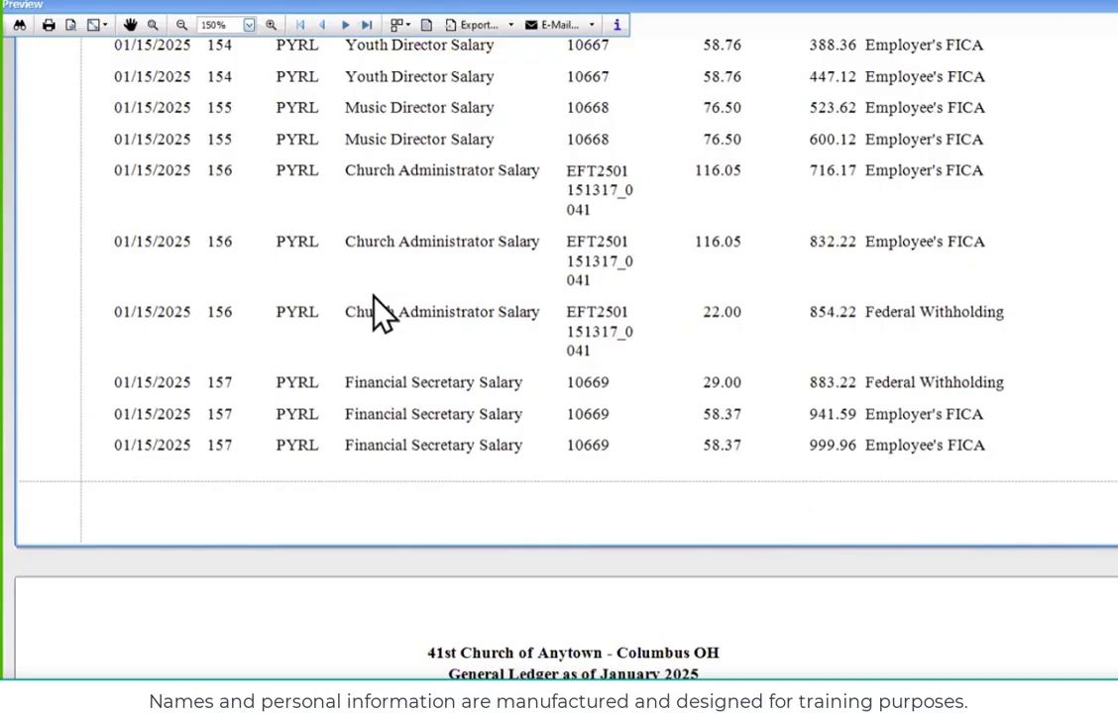
scroll(382, 302, down, 3)
scroll(380, 292, down, 9)
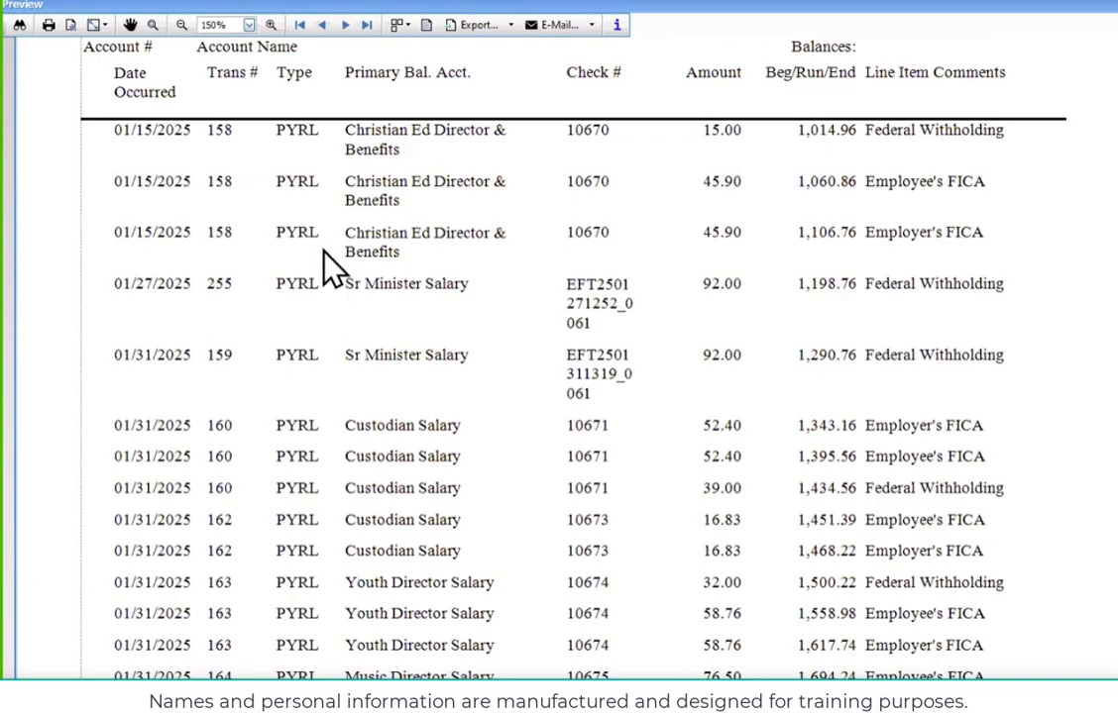
scroll(332, 307, down, 3)
scroll(332, 347, down, 10)
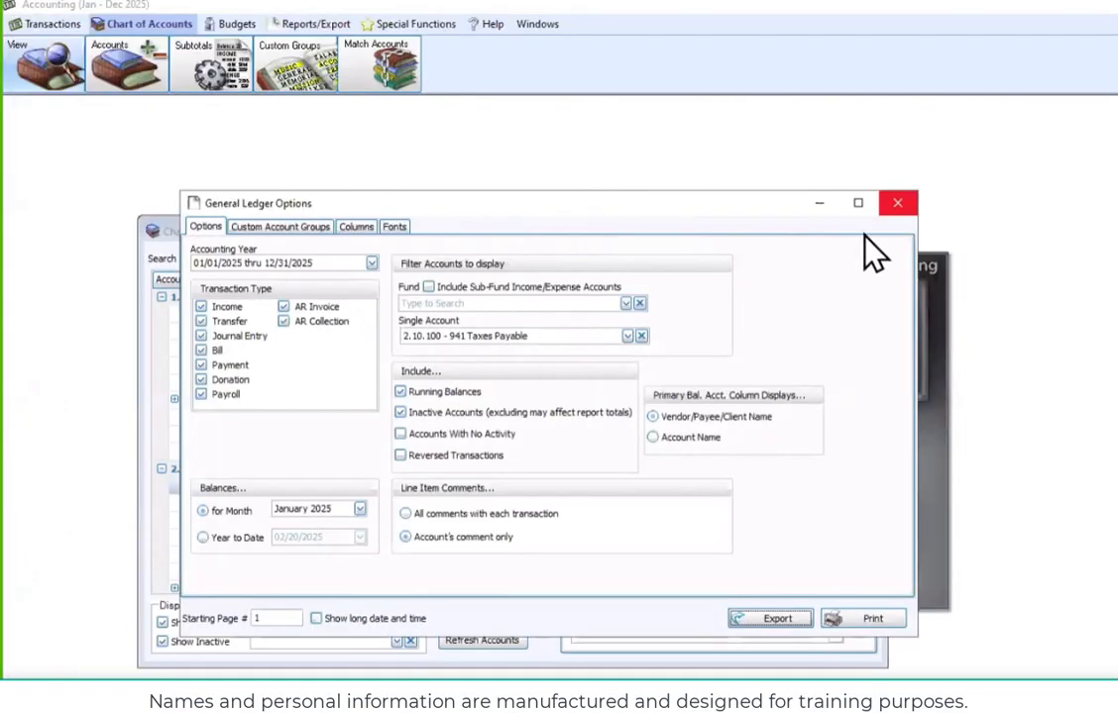
click(903, 206)
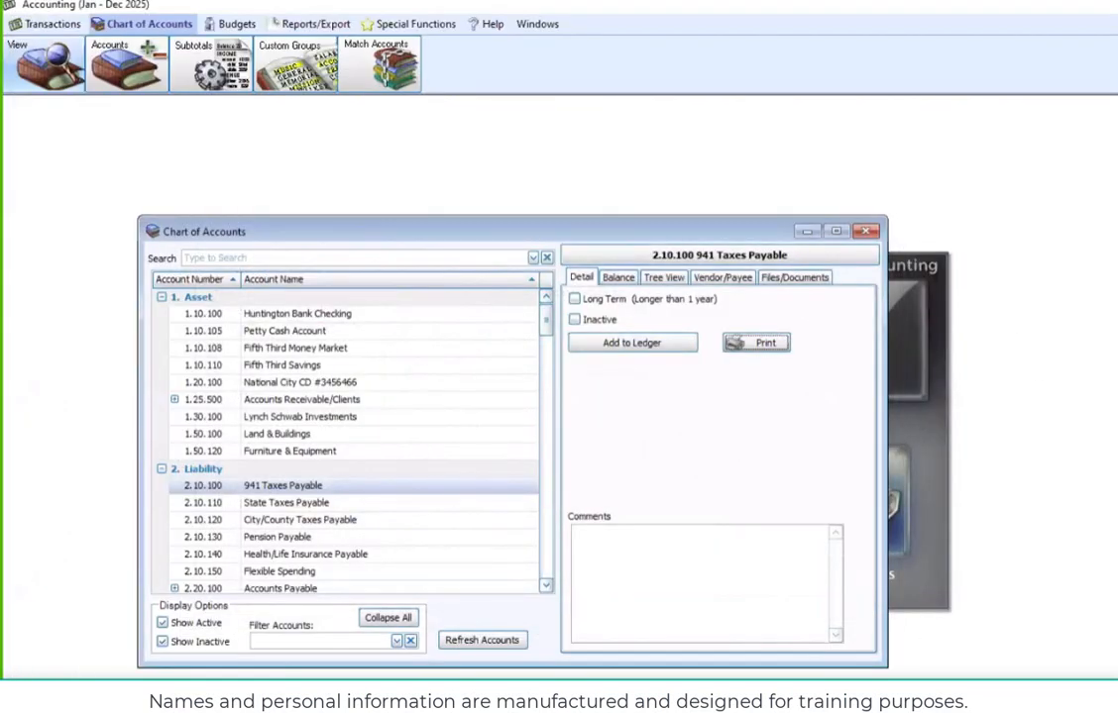
click(865, 233)
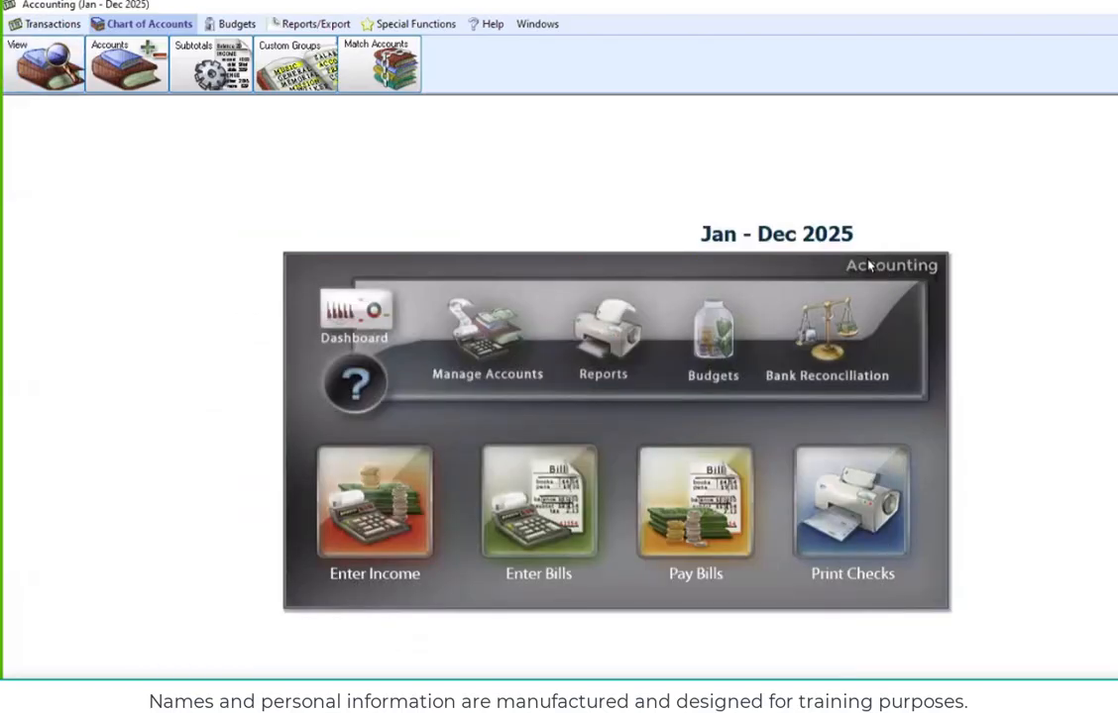